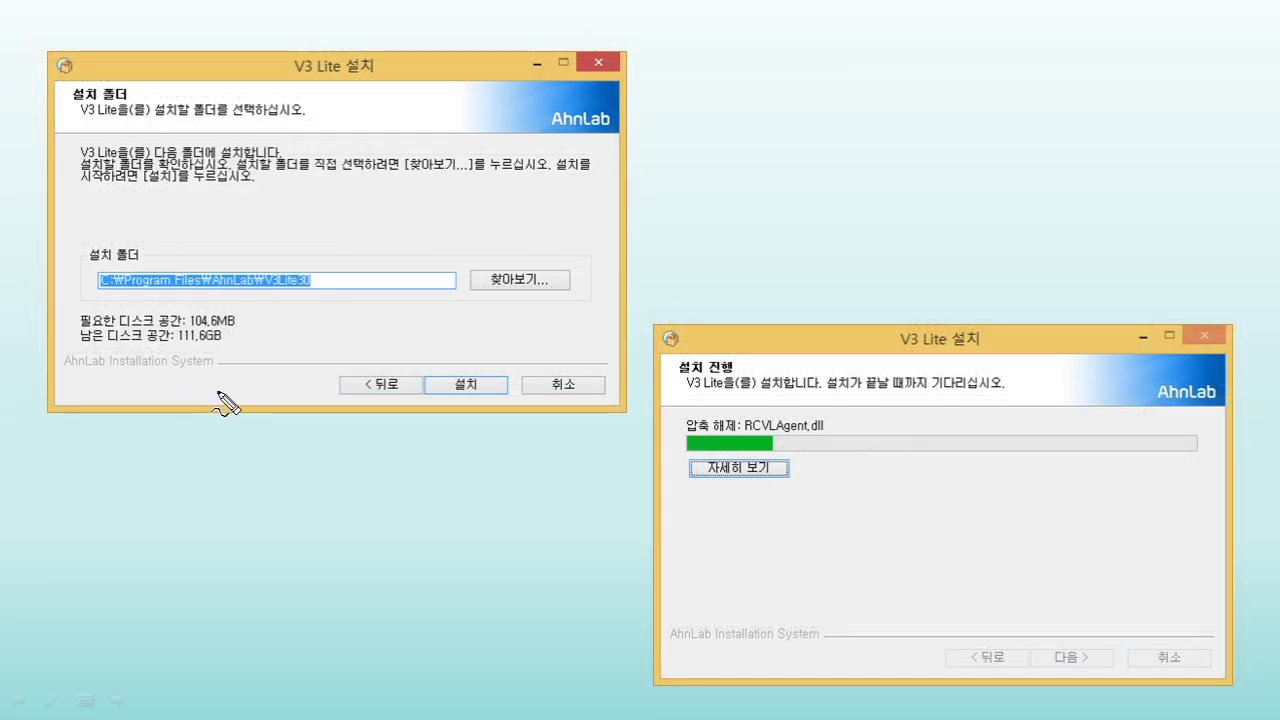
Mark the 설치 button and the installation progress area in red ink on the slide, and erase the markings
mouse_move(450, 355)
mouse_down()
mouse_move(466, 390)
mouse_move(489, 332)
mouse_up()
mouse_move(905, 562)
mouse_down()
mouse_move(724, 370)
mouse_move(868, 542)
mouse_move(698, 574)
mouse_up()
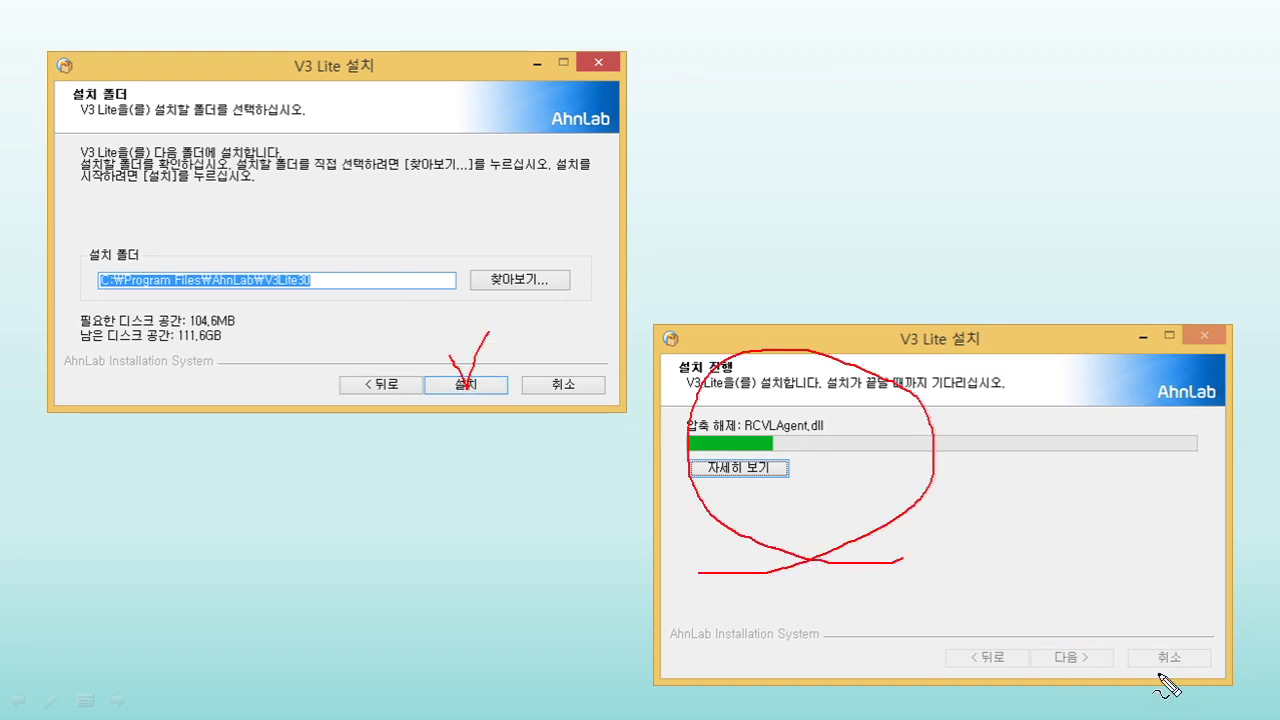
key(e)
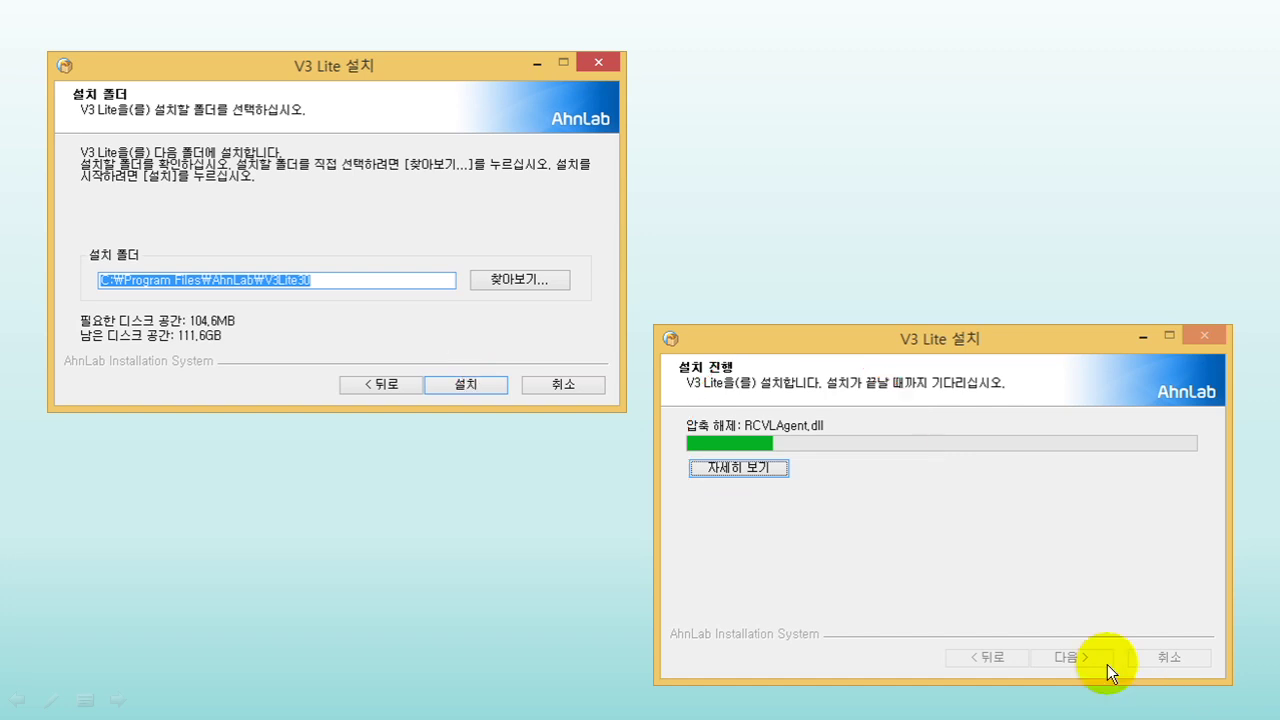
Go through the slides on finishing the V3 Lite setup, its scan, optimization, management, service and tool screens, and its settings
click(951, 408)
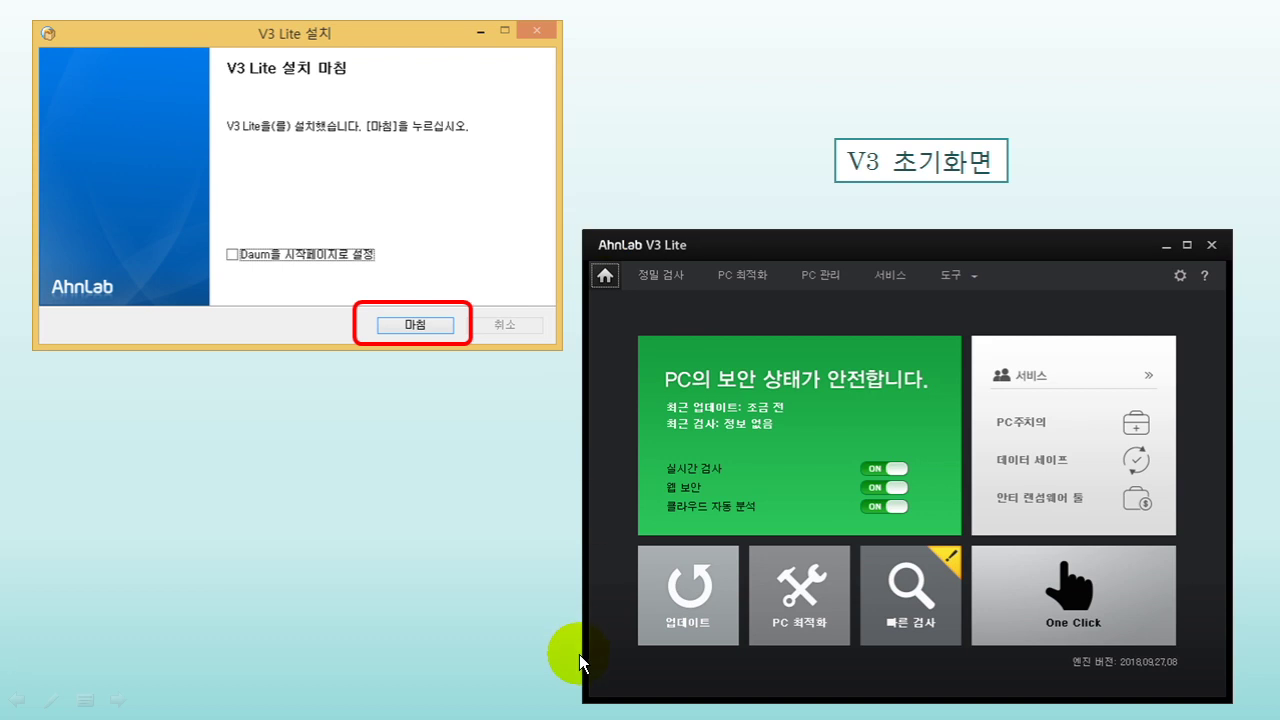
click(648, 298)
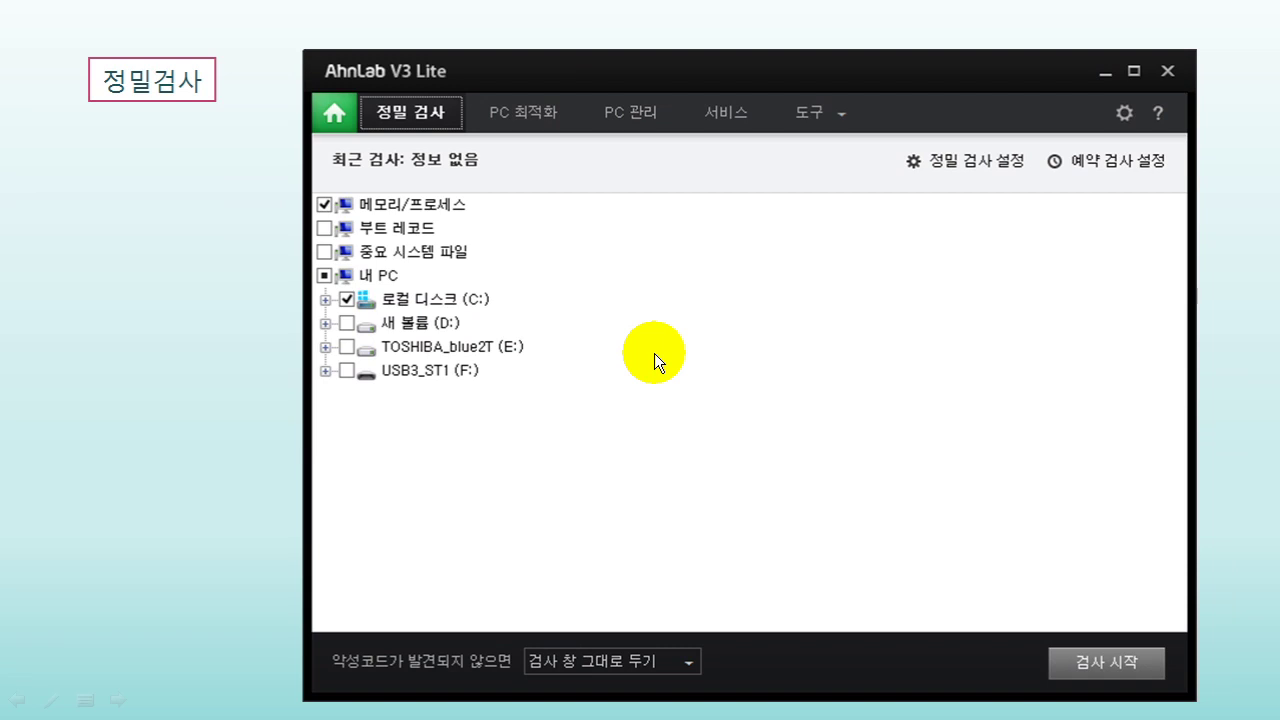
click(653, 353)
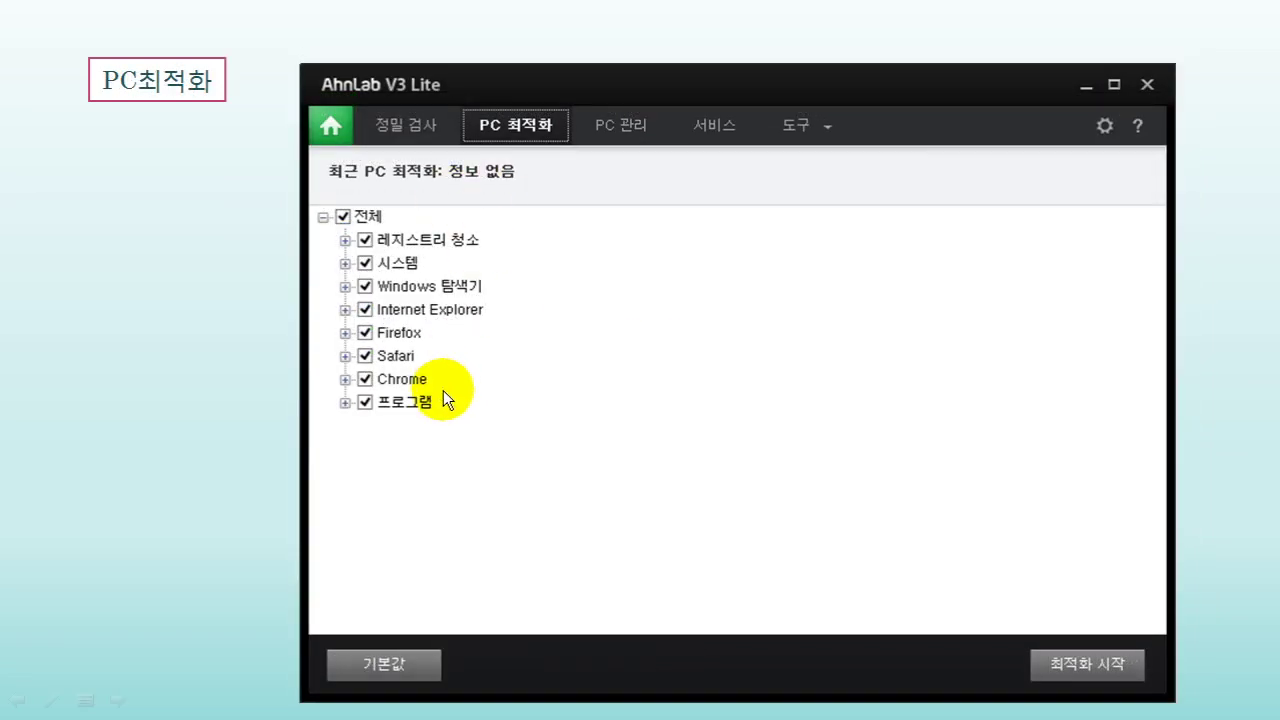
click(631, 396)
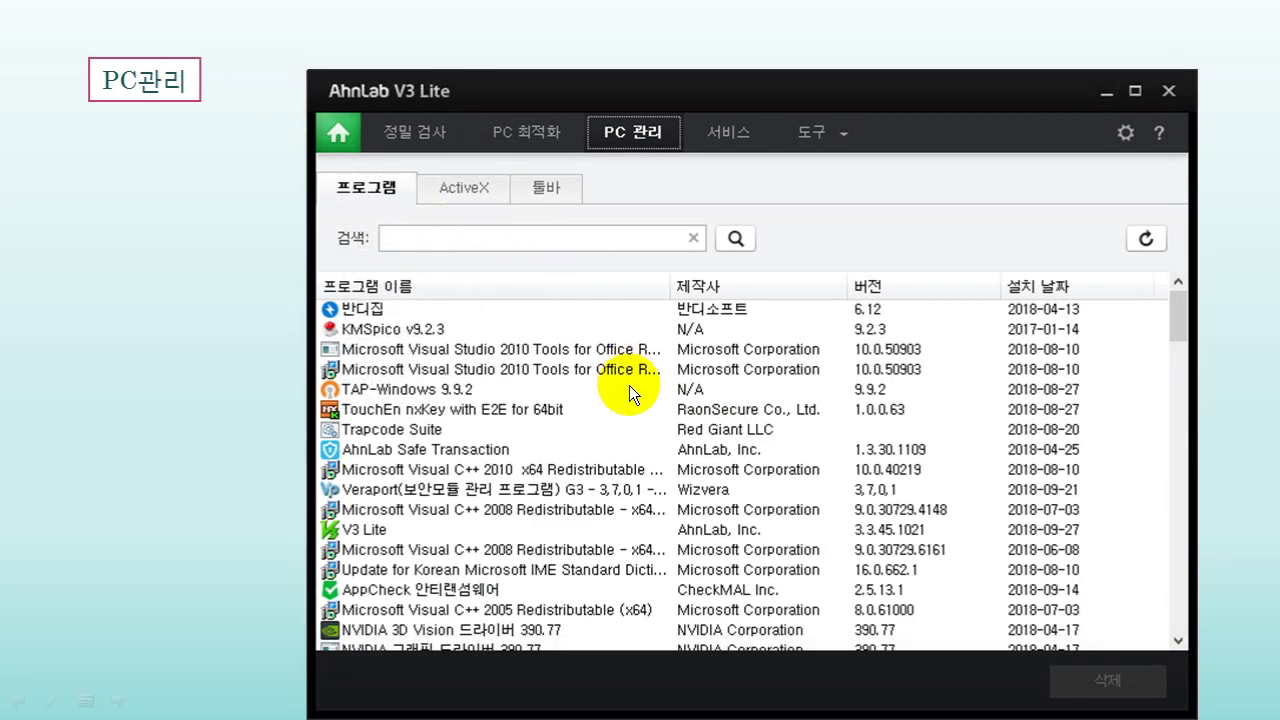
click(629, 385)
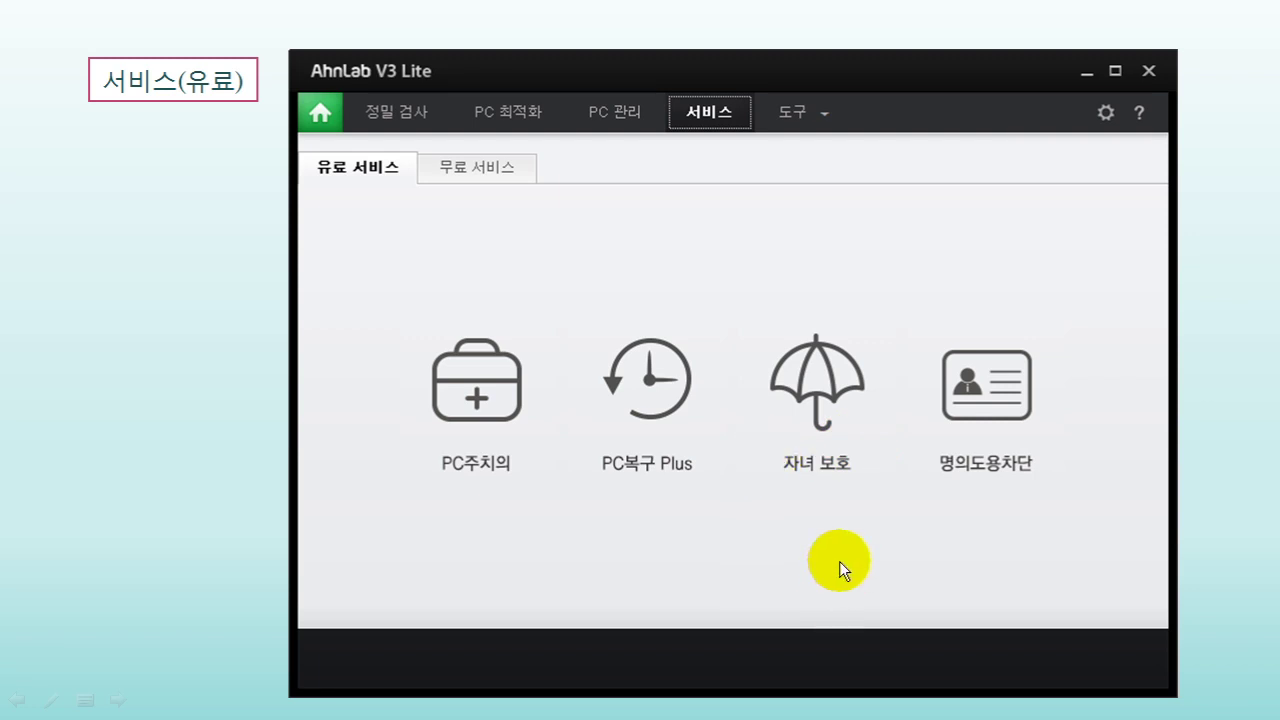
click(737, 456)
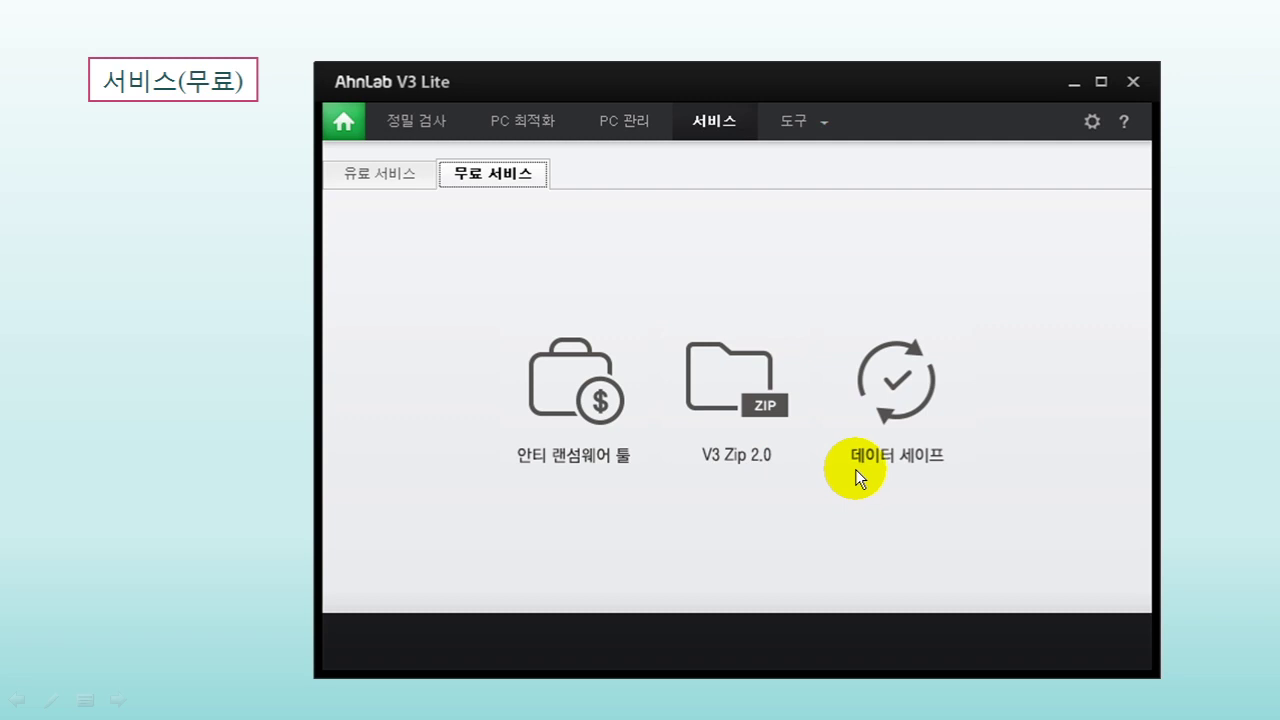
click(685, 477)
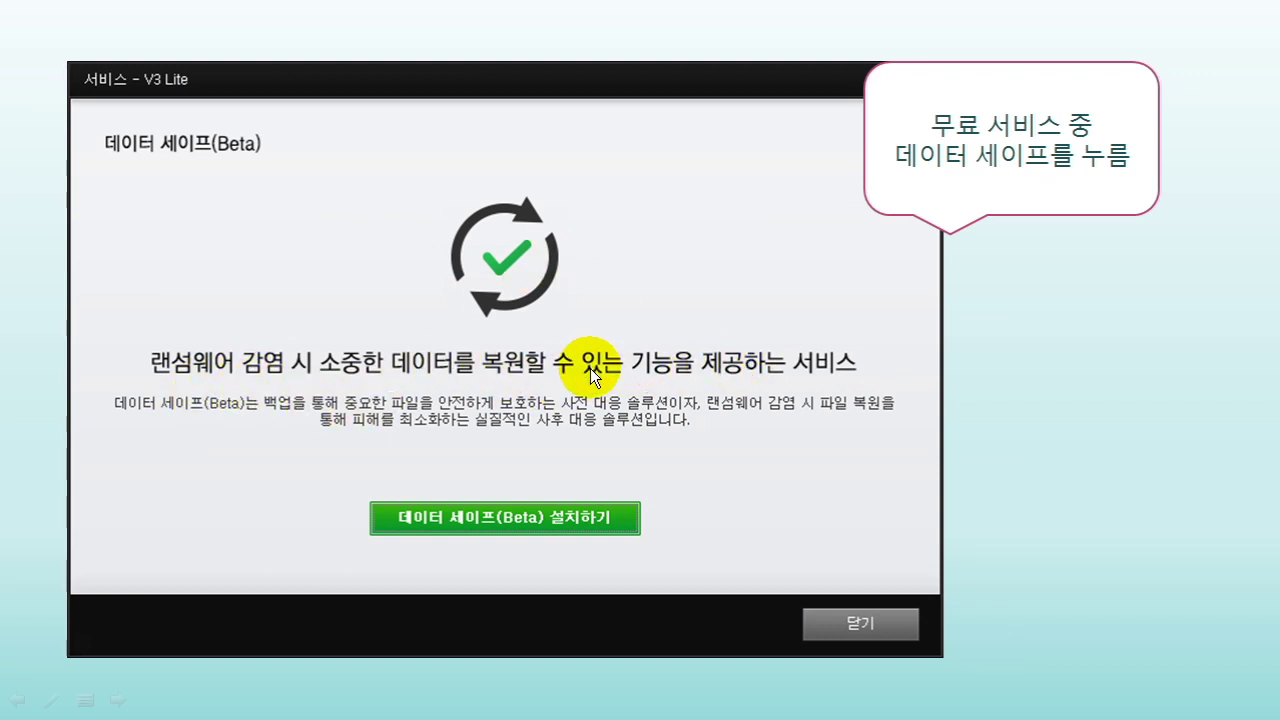
click(594, 482)
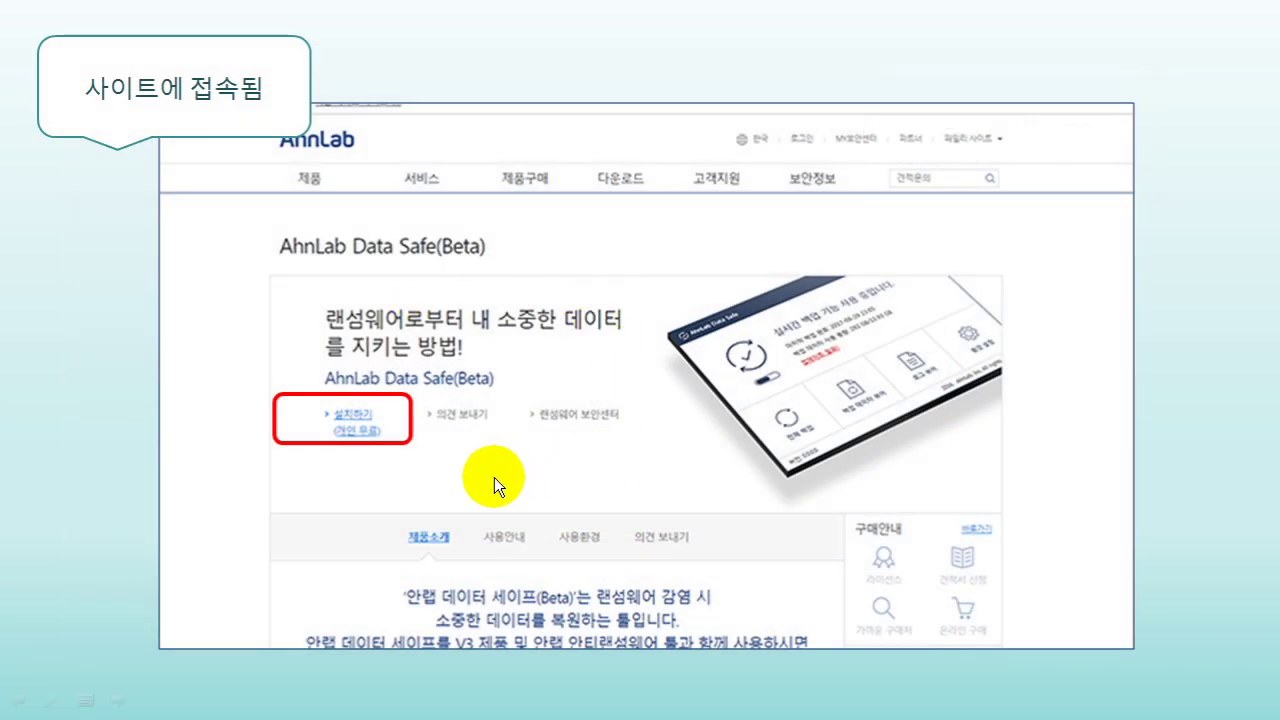
click(884, 533)
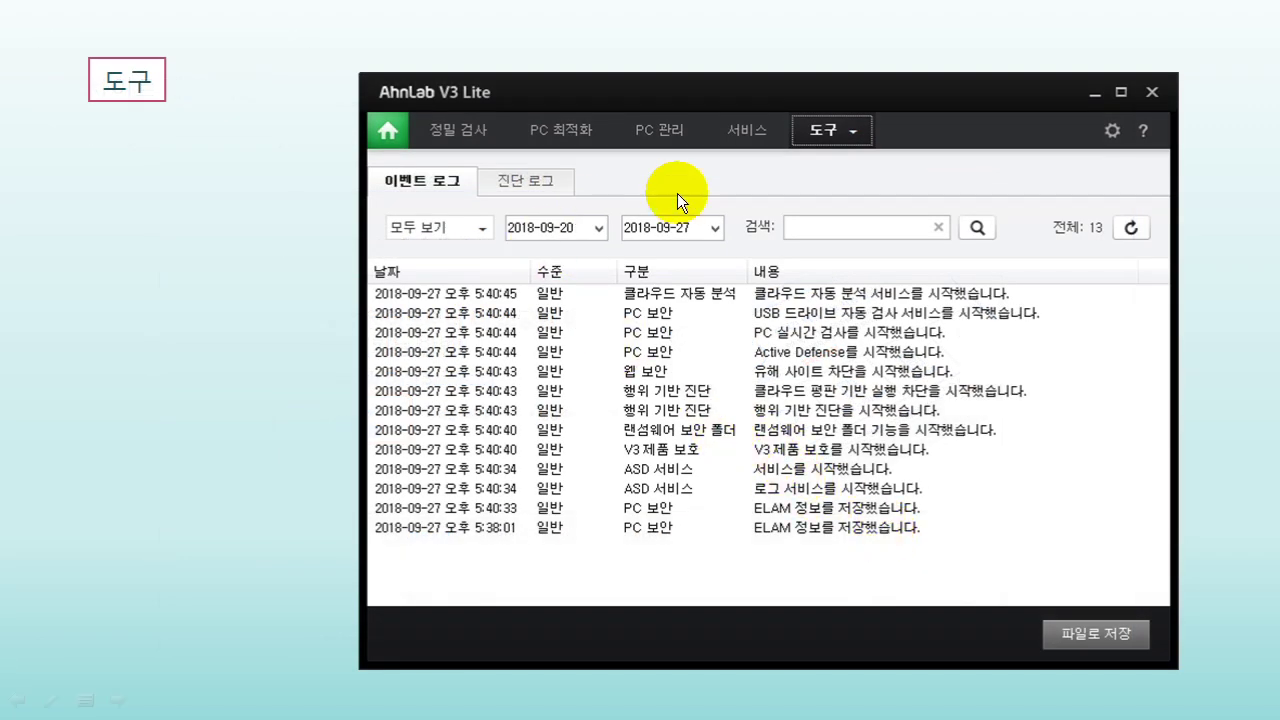
click(750, 341)
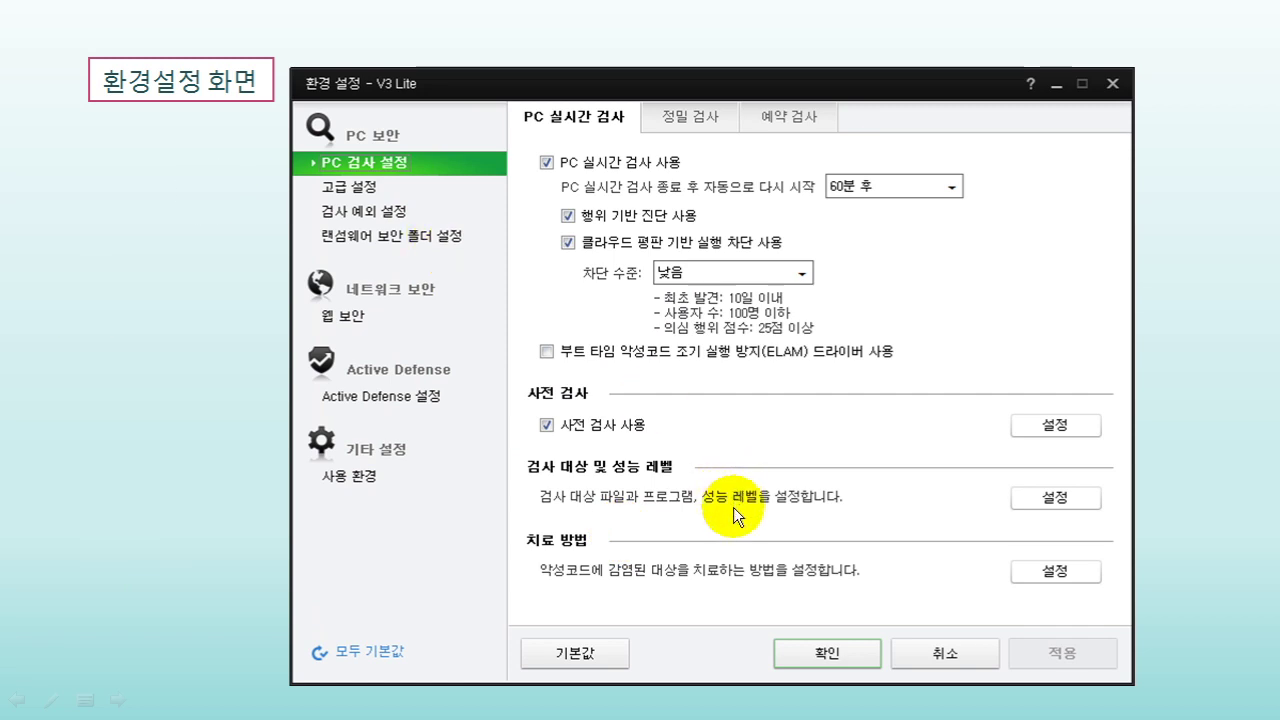
End the slide show and open slide 27, "6. 설치 및 실행", for editing
right_click(658, 440)
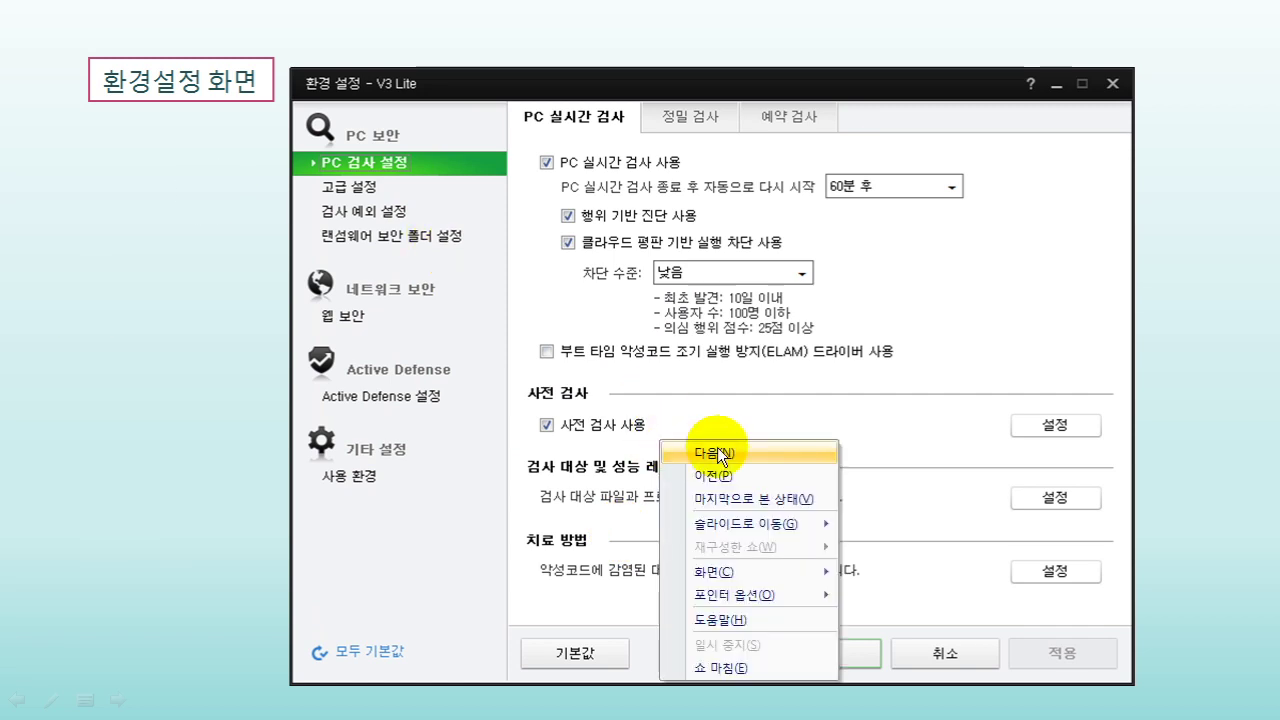
click(720, 666)
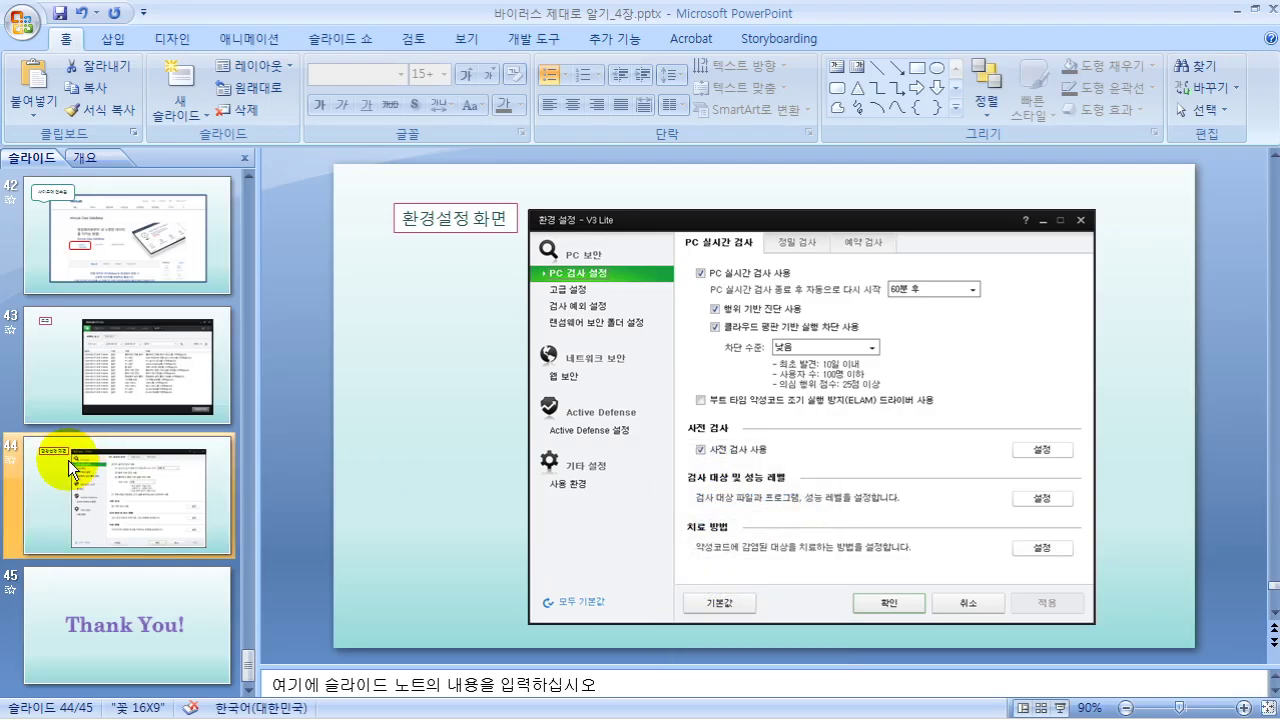
scroll(63, 458, up, 15)
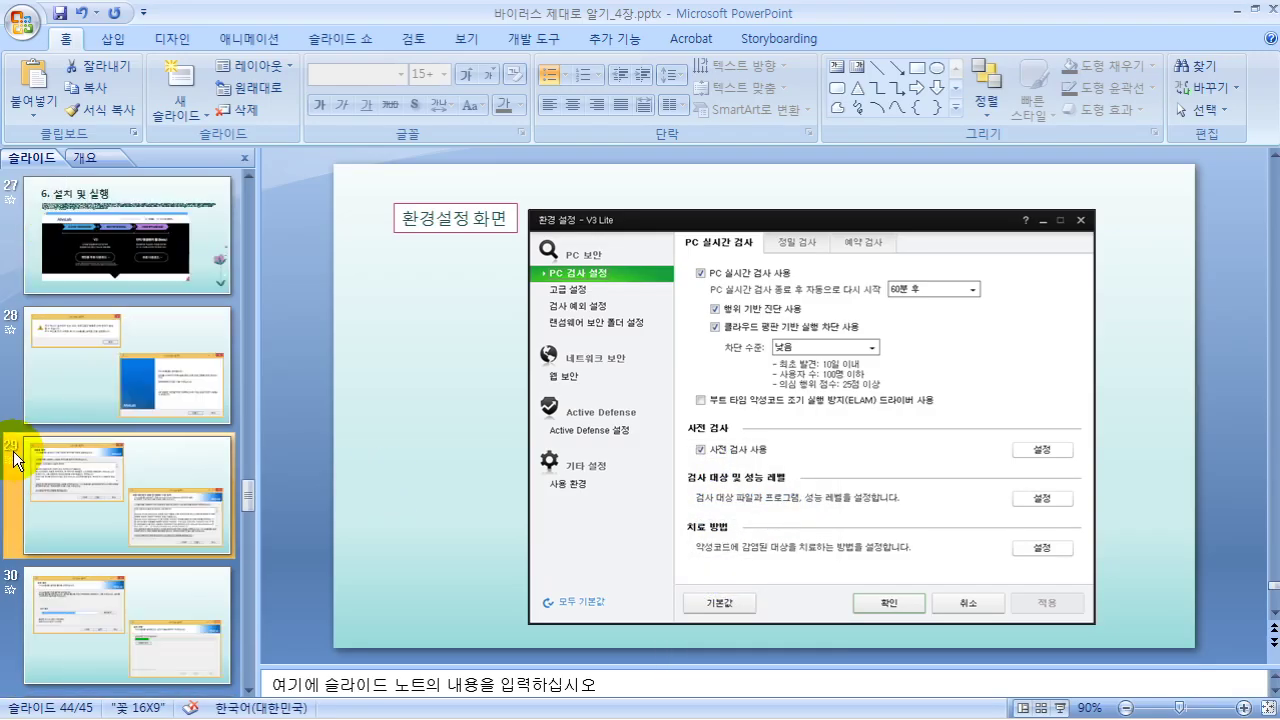
click(76, 592)
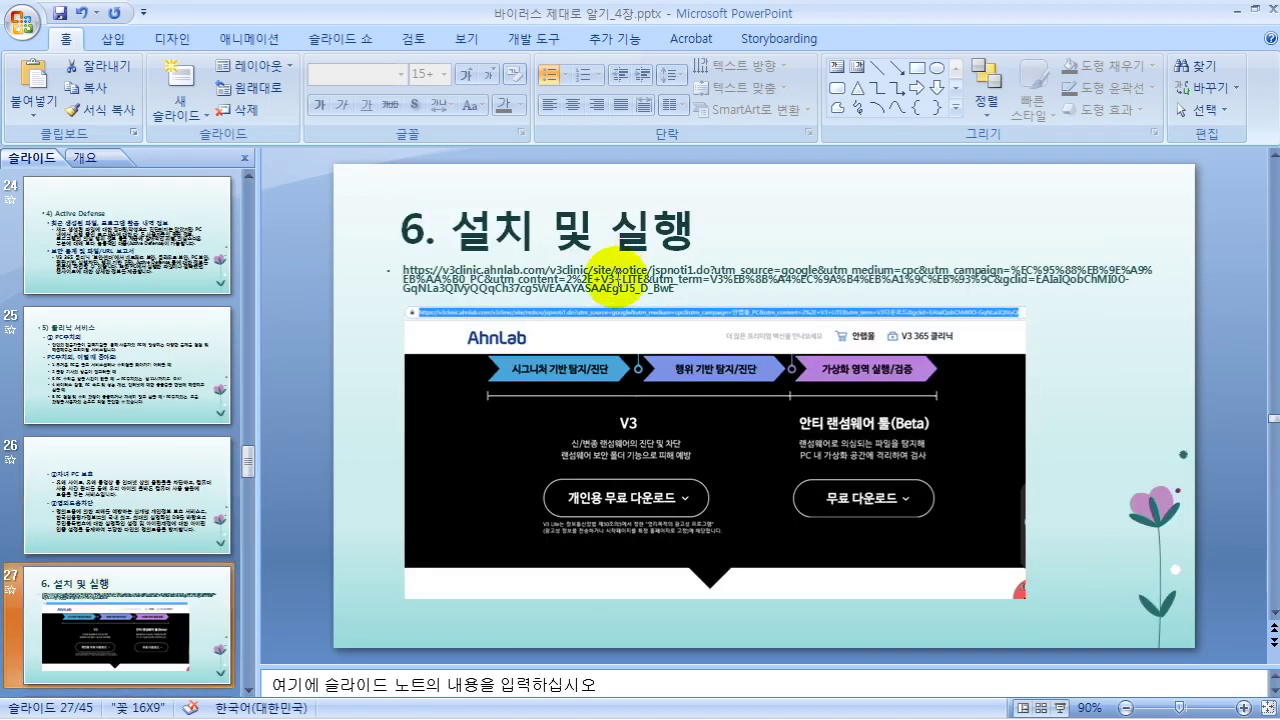
Copy the v3clinic.ahnlab.com address from the slide and load that page in a maximized Chrome window
click(655, 287)
drag(662, 286, 380, 263)
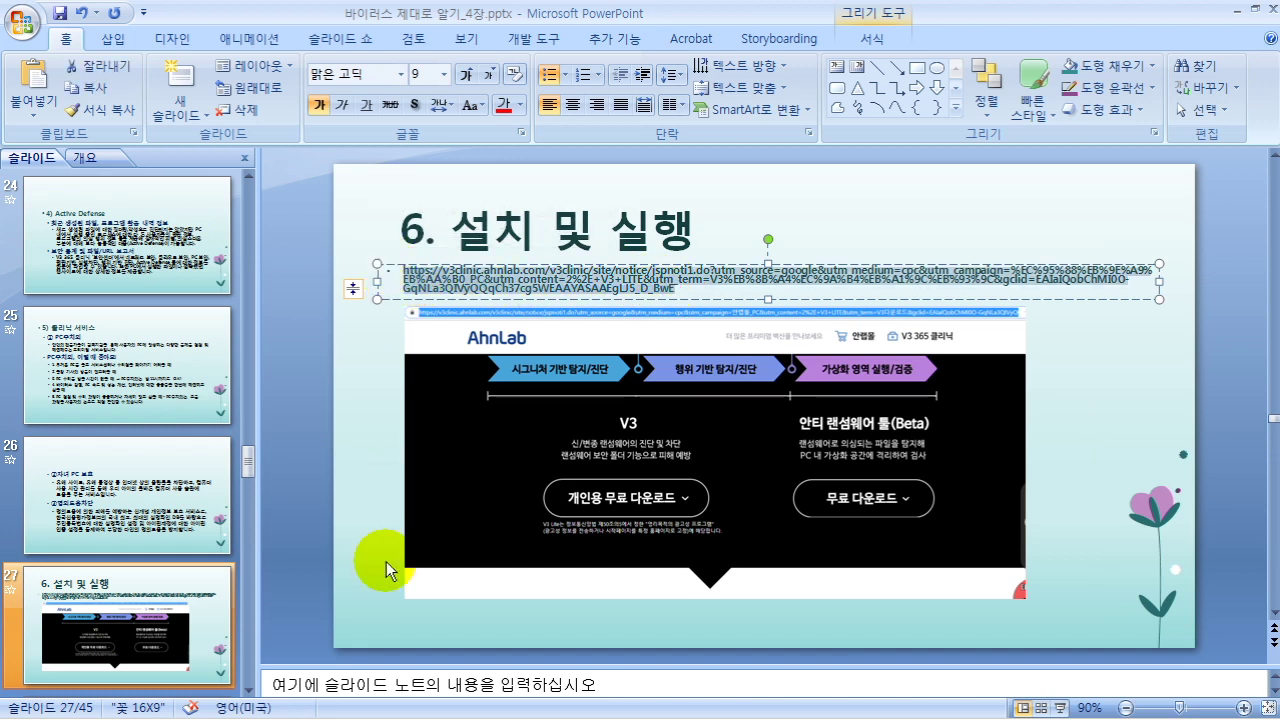
mouse_move(345, 716)
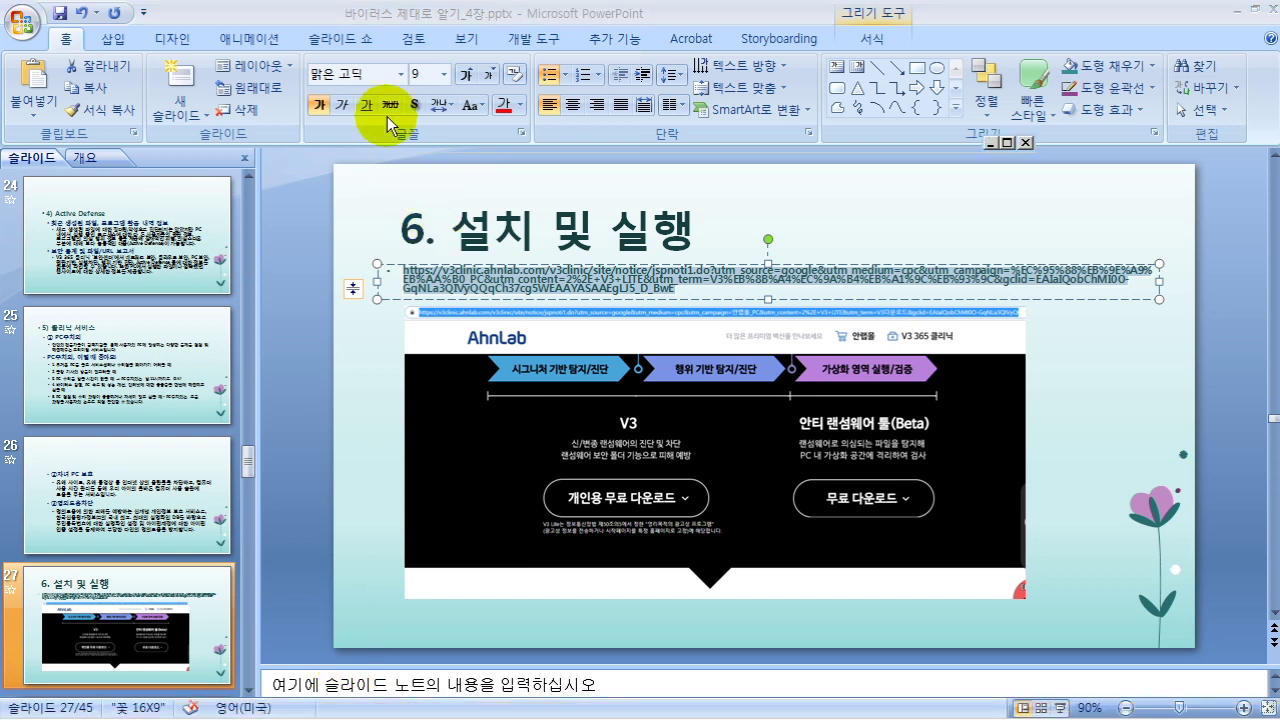
click(978, 140)
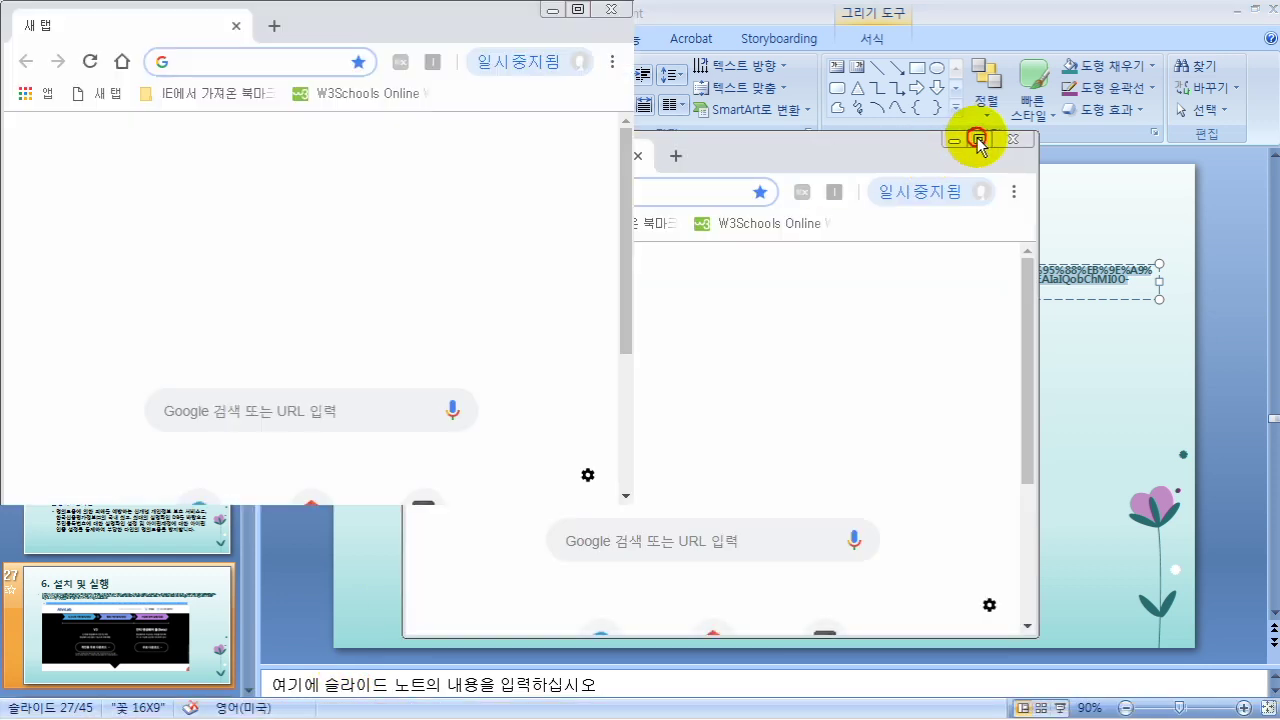
click(310, 52)
key(ctrl+v)
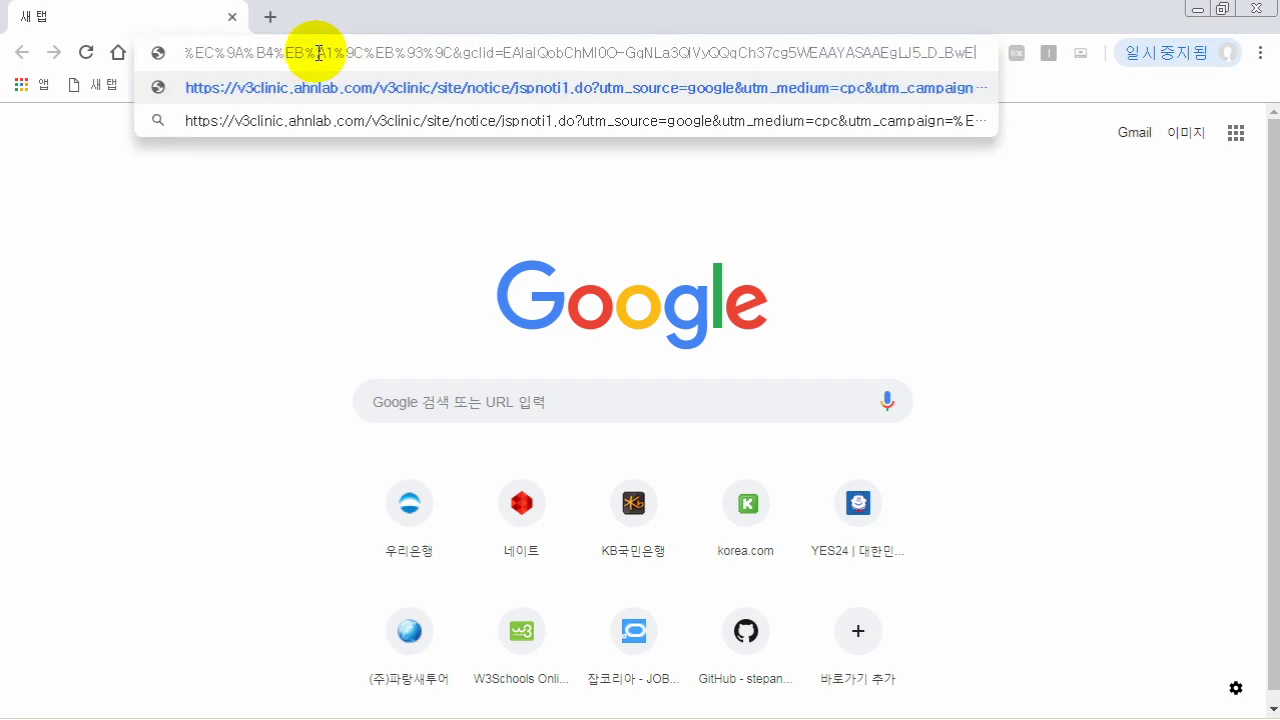
key(Return)
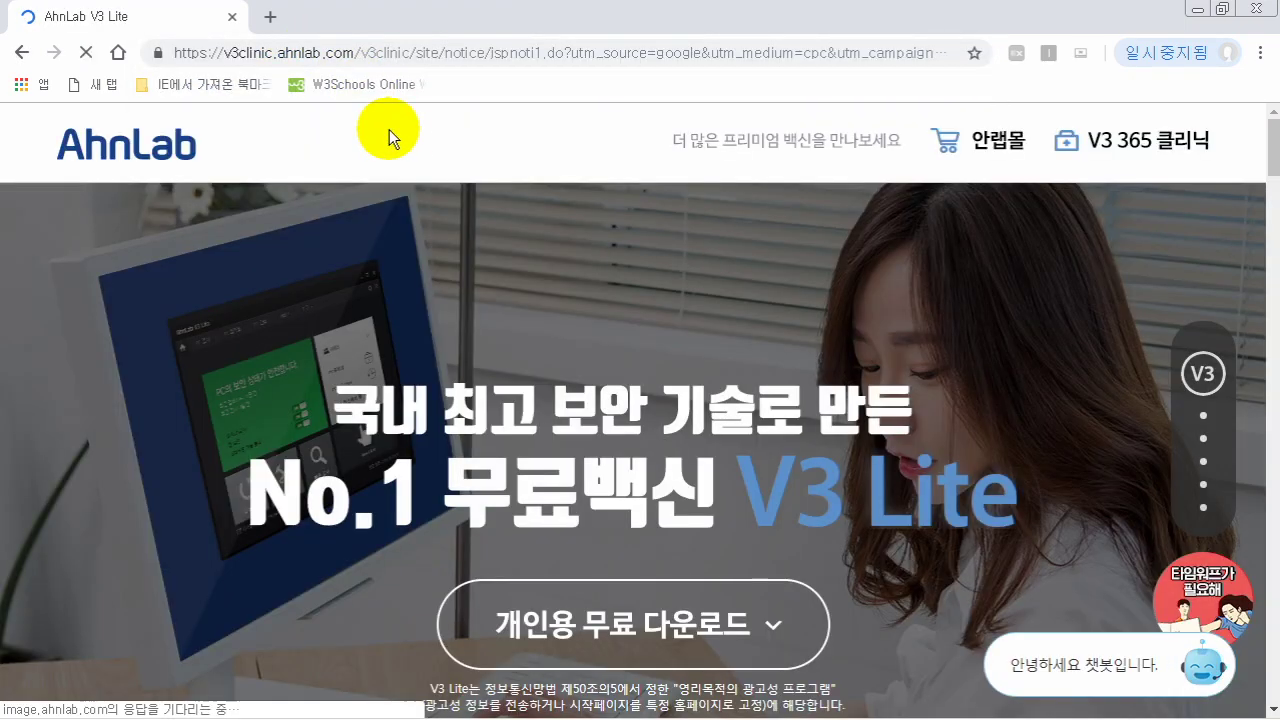
Download the free personal edition of V3 Lite from the AhnLab page and run V3Lite_Setup.exe
scroll(594, 179, down, 1)
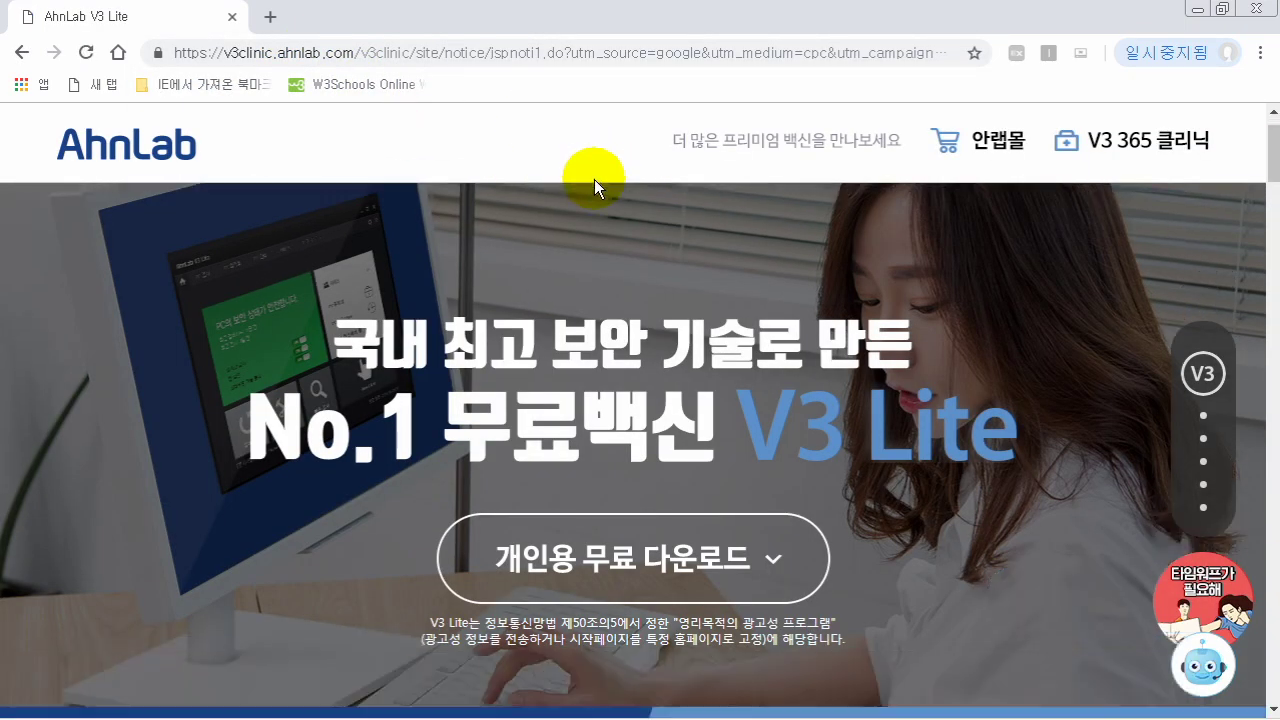
scroll(596, 275, down, 2)
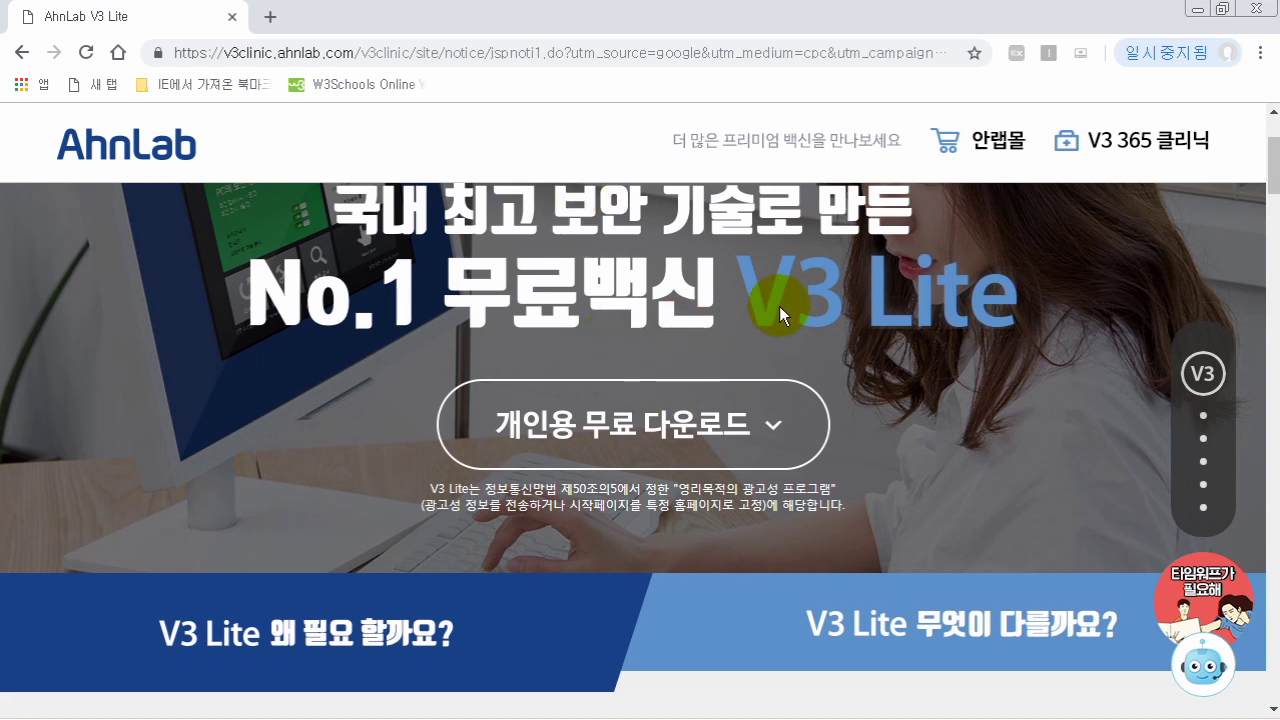
scroll(776, 351, up, 3)
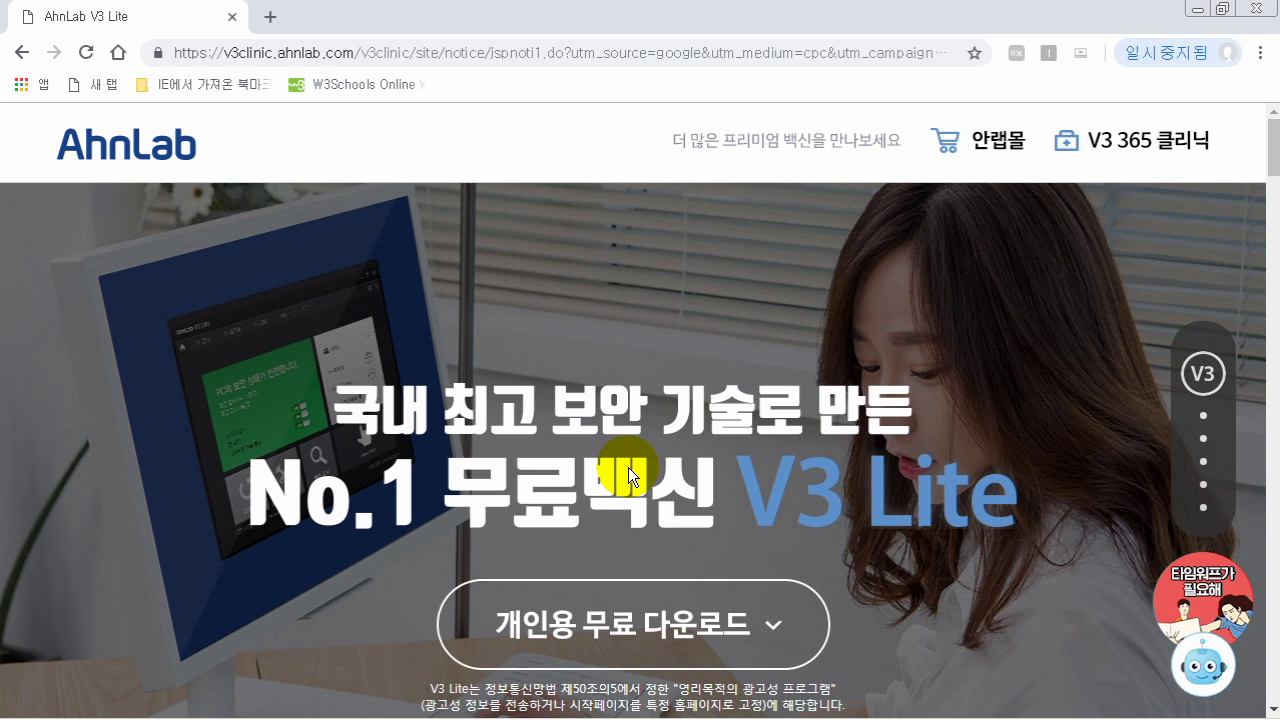
click(659, 630)
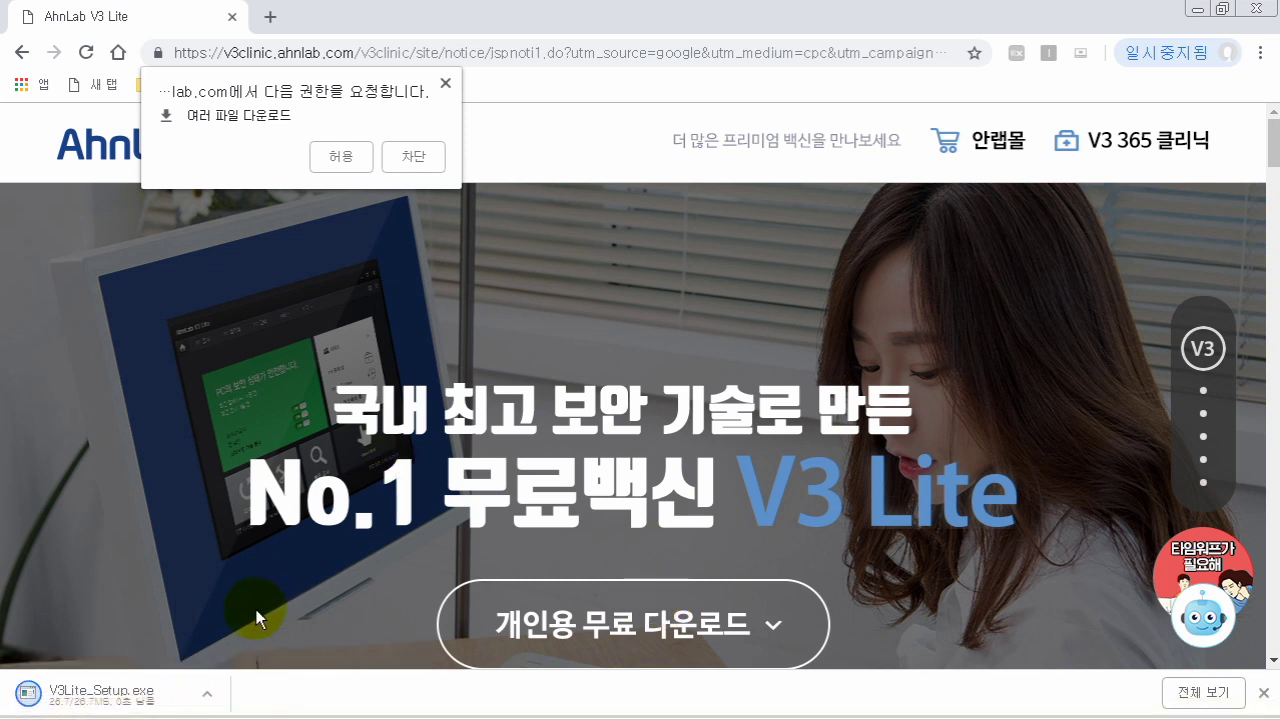
click(119, 692)
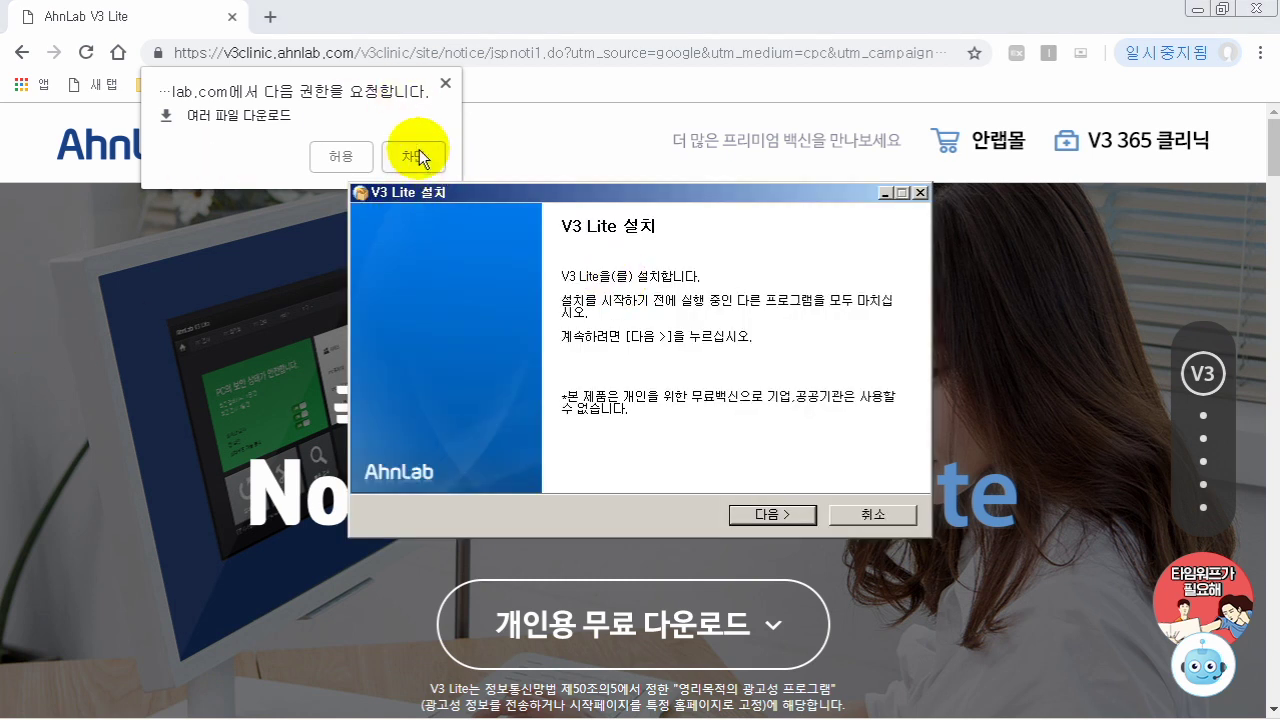
Dismiss the site's multiple-file download request and proceed past the welcome page of the V3 Lite installer
click(446, 84)
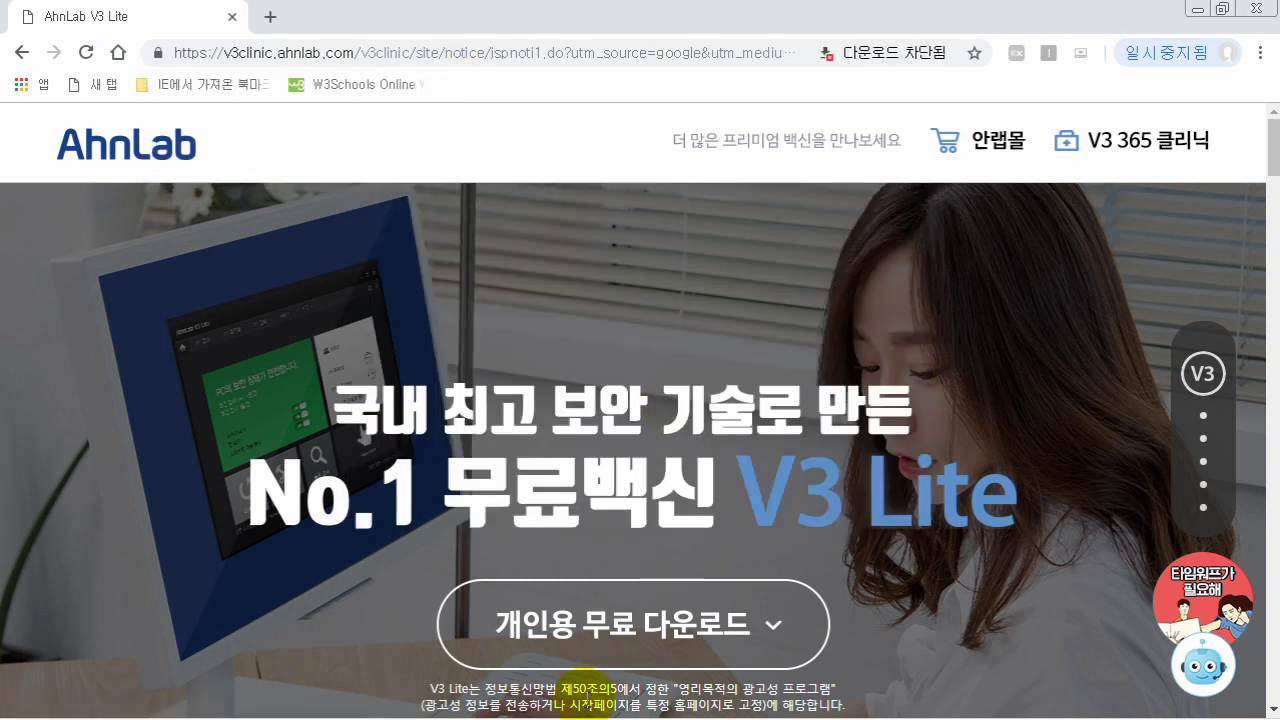
click(456, 712)
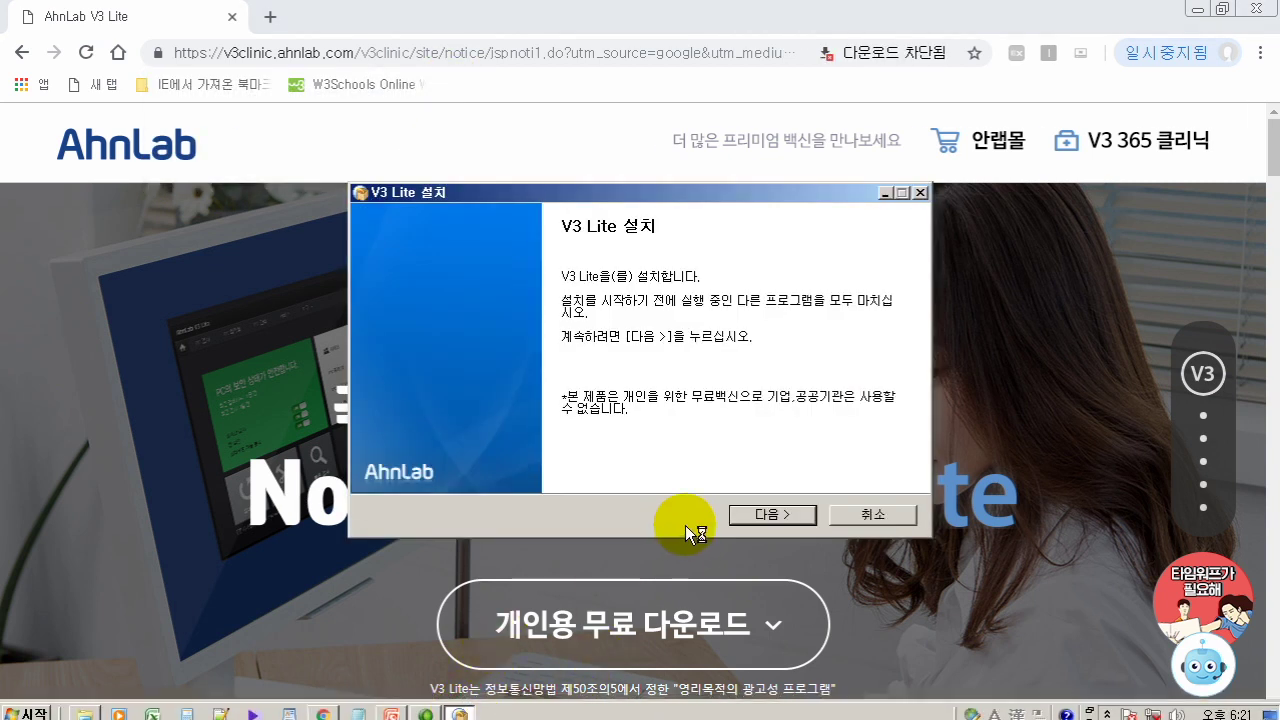
click(772, 514)
Agree to the licence agreement and the ASD network participation and data collection terms, and install V3 Lite
click(525, 472)
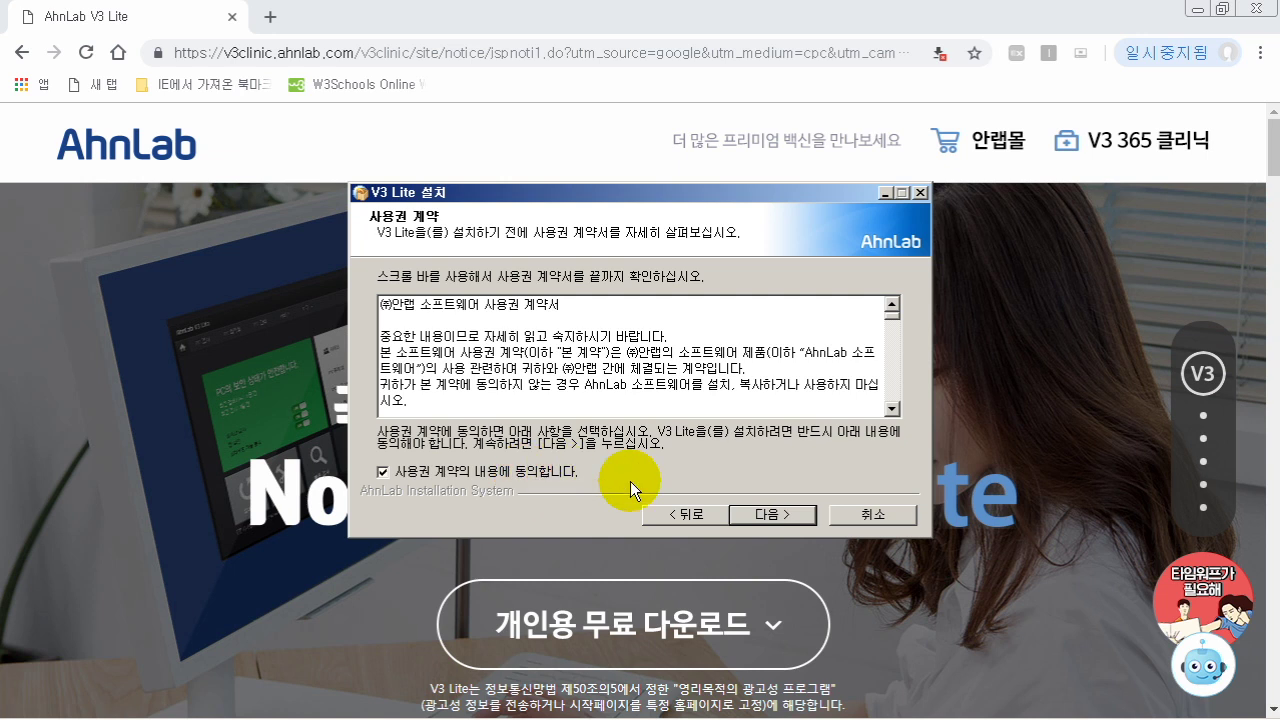
click(752, 514)
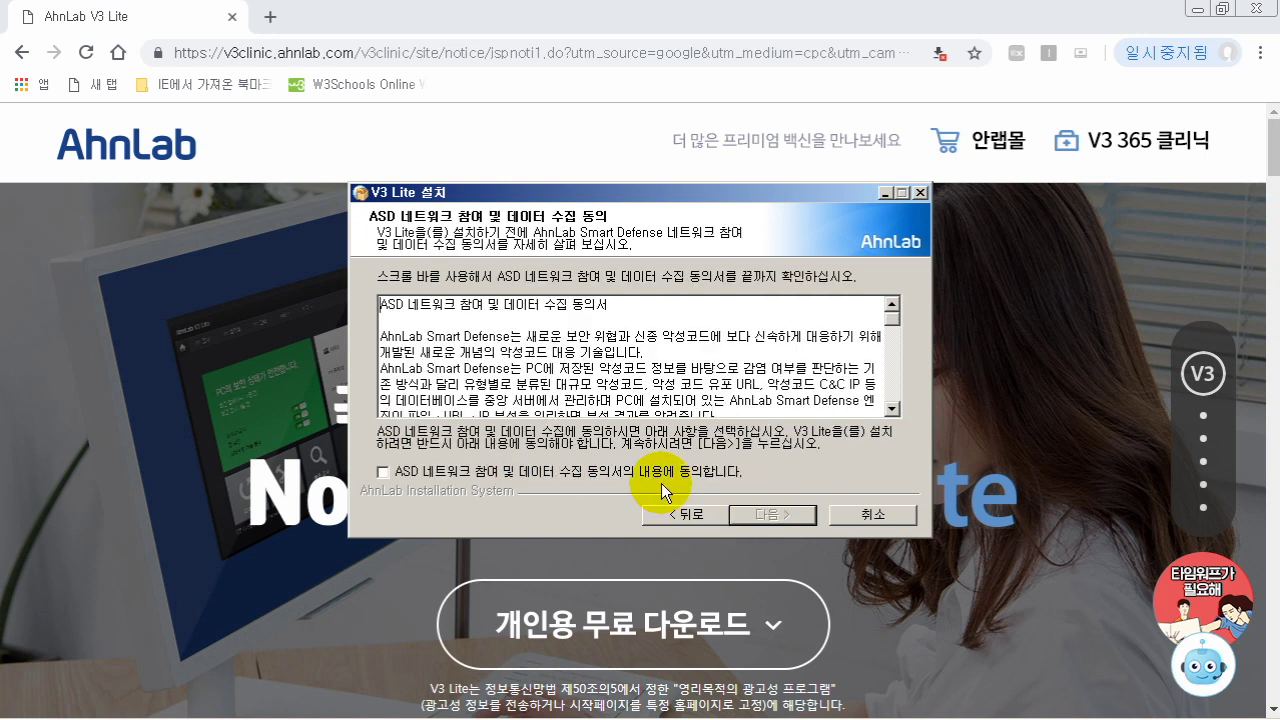
click(525, 471)
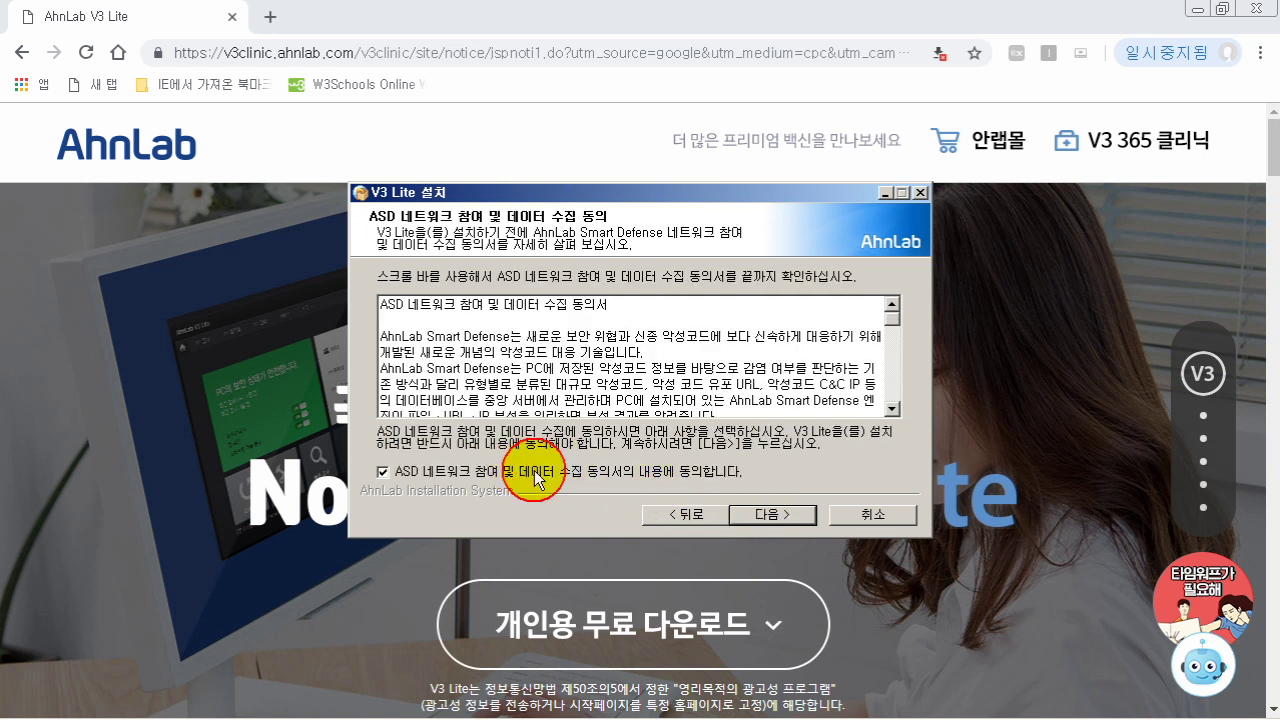
click(752, 516)
click(760, 507)
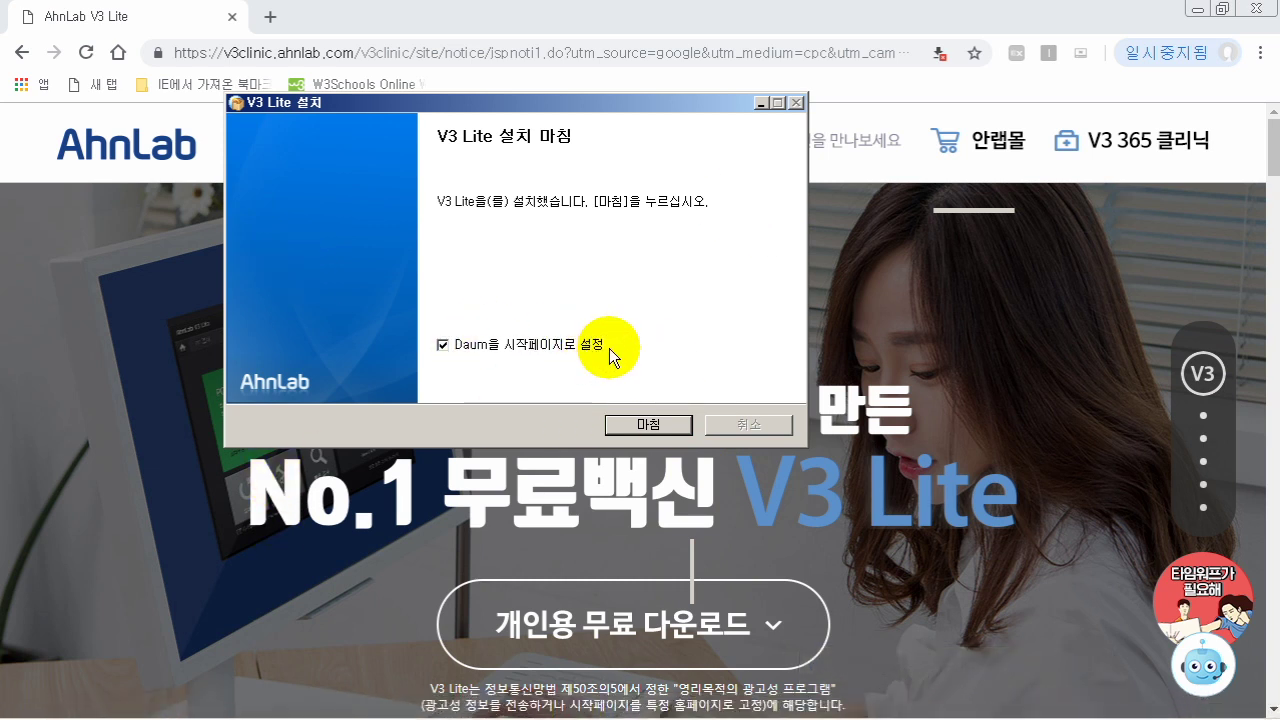
Finish the V3 Lite setup without making Daum the browser start page
click(442, 344)
click(667, 430)
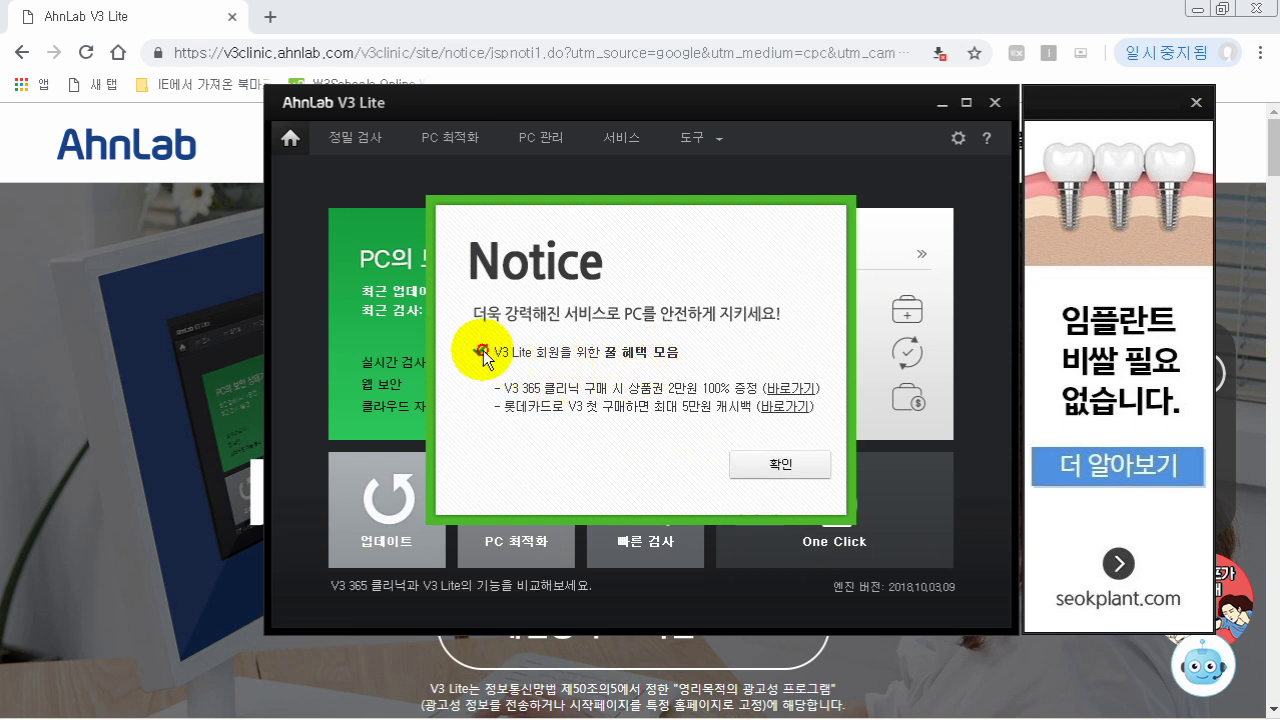
Dismiss the Notice in V3 Lite and show the detailed scan (정밀 검사) page
click(777, 465)
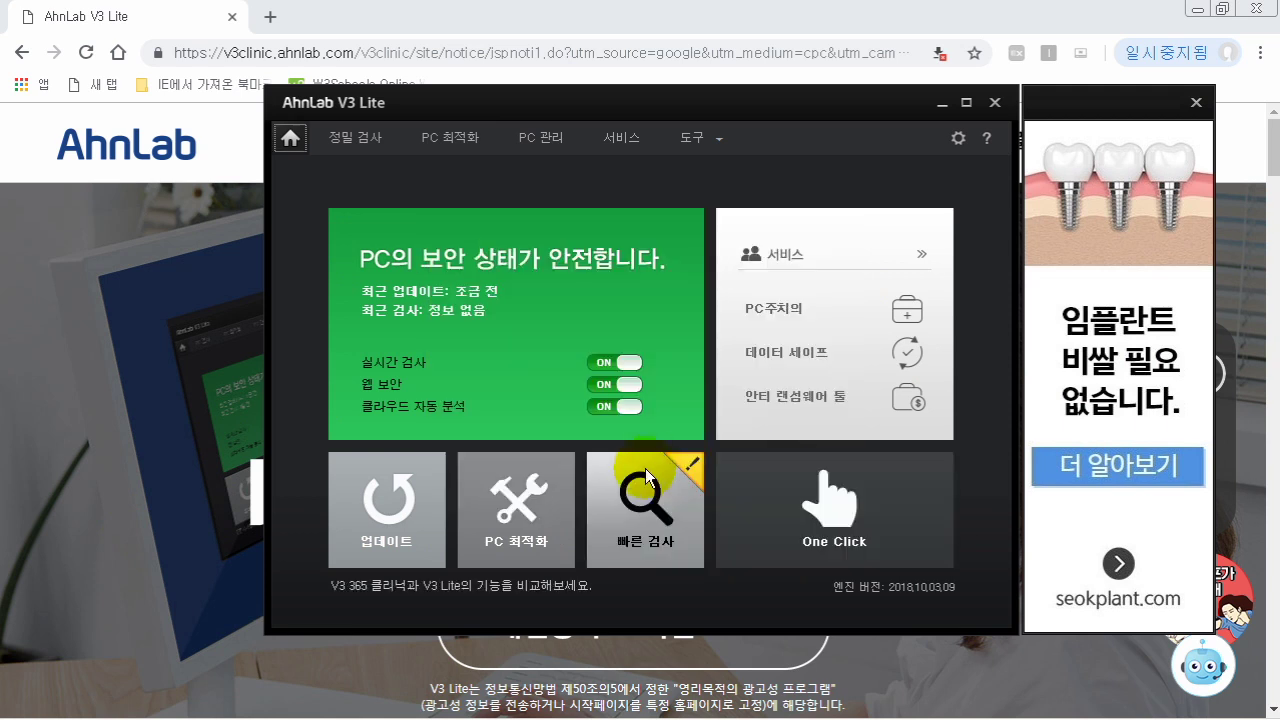
click(355, 137)
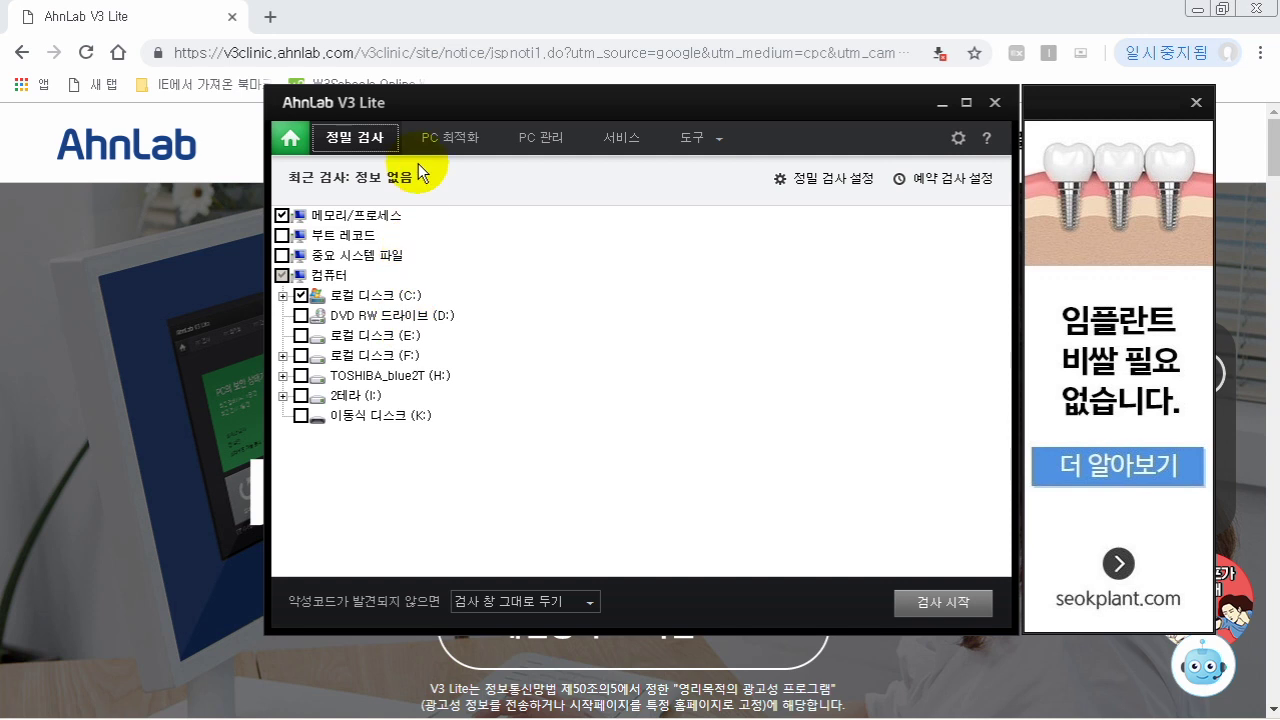
Review the PC optimization (PC 최적화) targets, clearing and reselecting the whole list (전체)
click(455, 139)
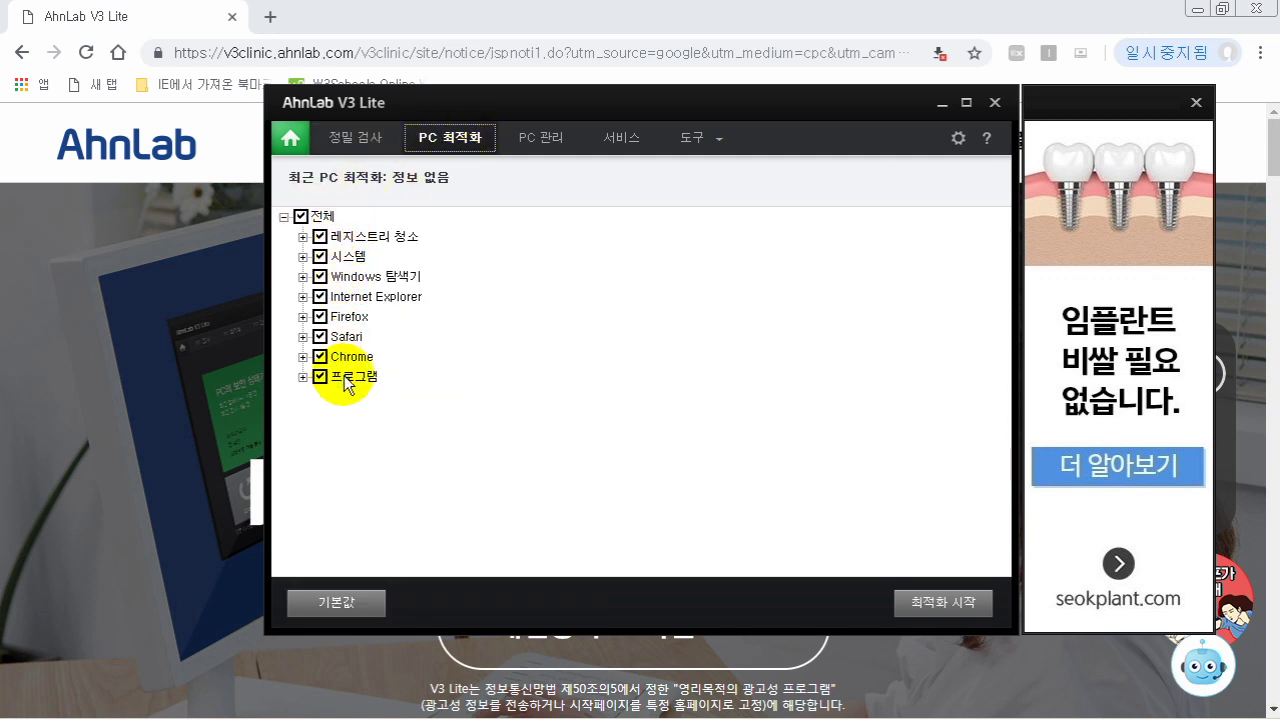
click(301, 216)
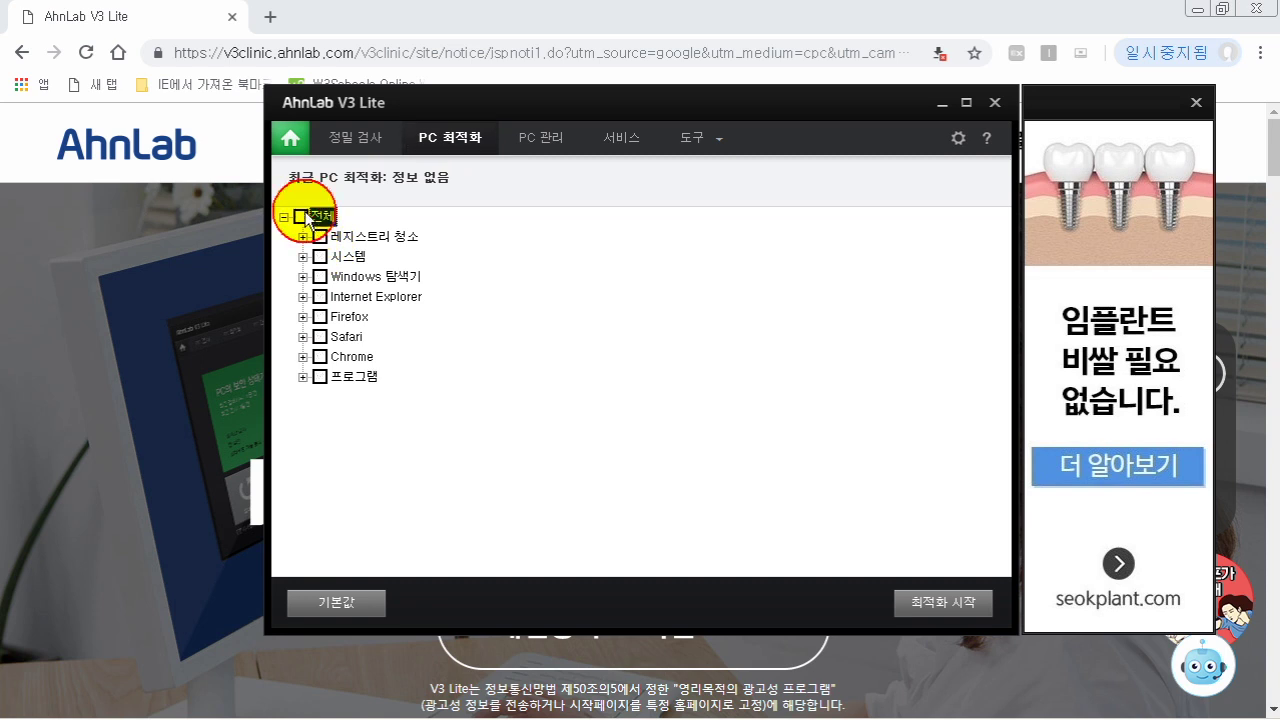
double_click(323, 216)
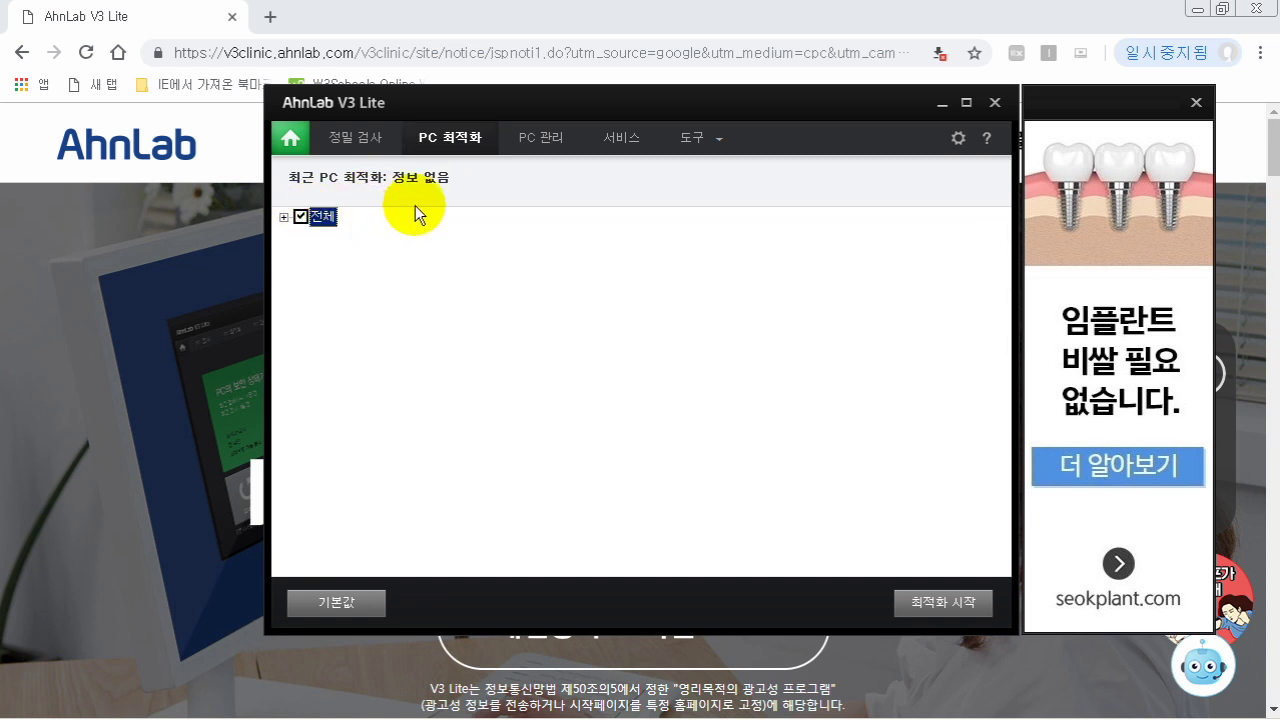
View the installed programs under PC management (PC 관리), and the paid and free services (유료/무료 서비스)
click(545, 138)
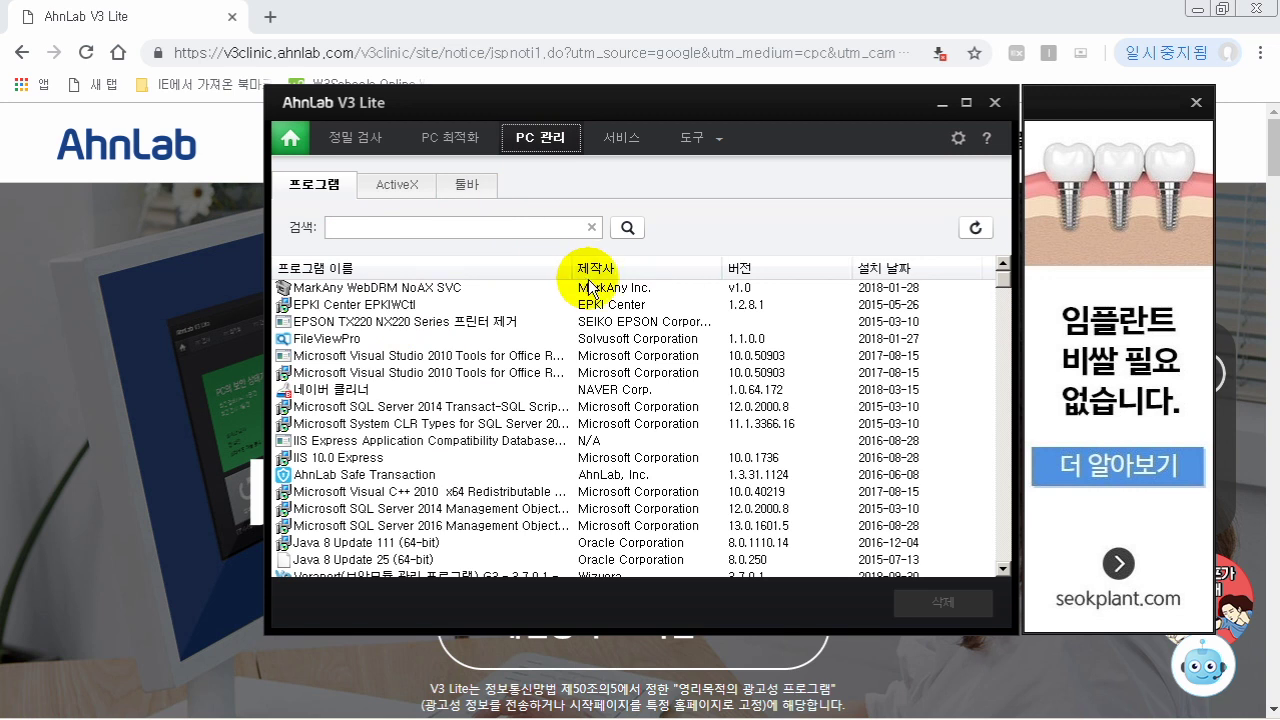
click(630, 144)
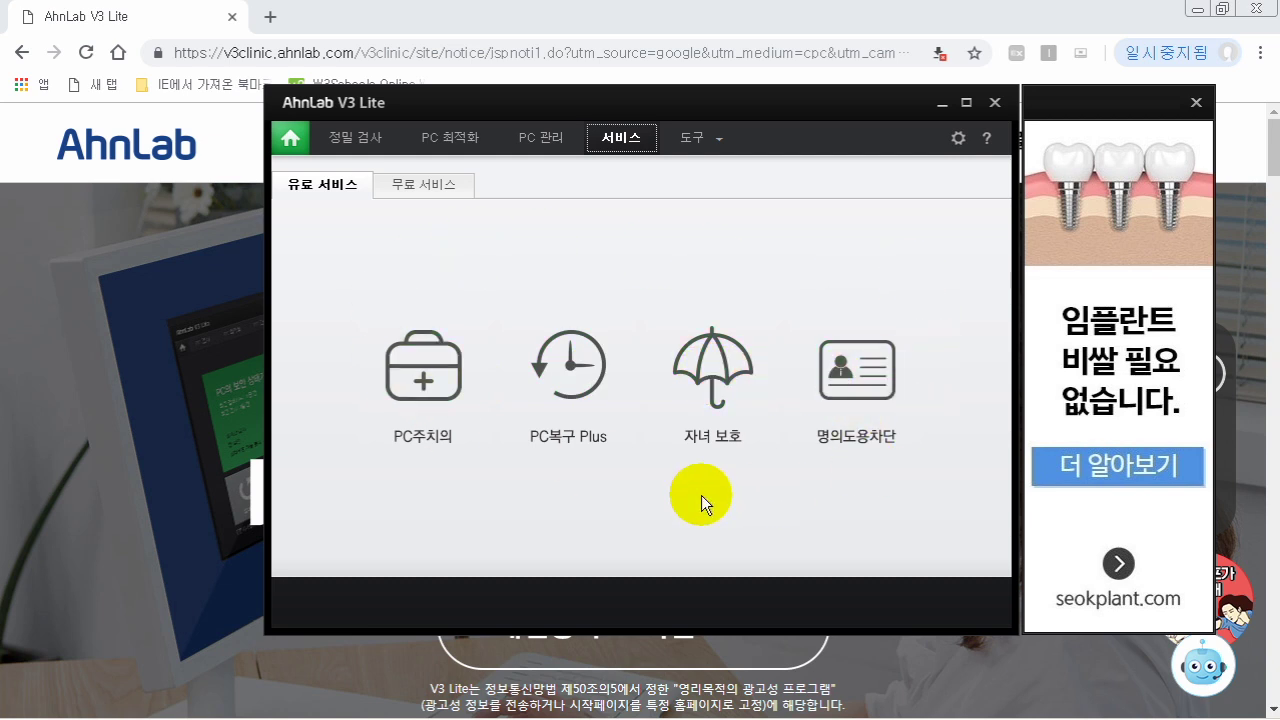
click(425, 184)
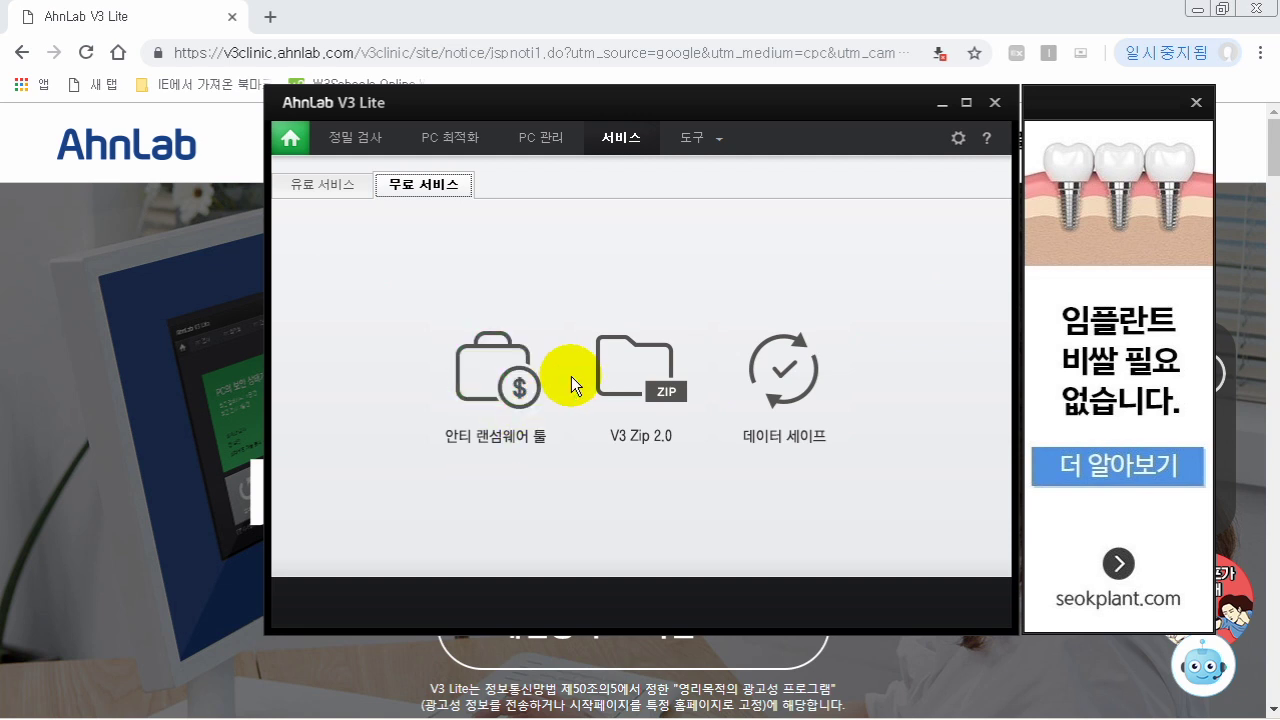
View the descriptions of the free services 안티 랜섬웨어 툴, V3 Zip 2.0 and 데이터 세이프, closing each one without installing it
click(542, 418)
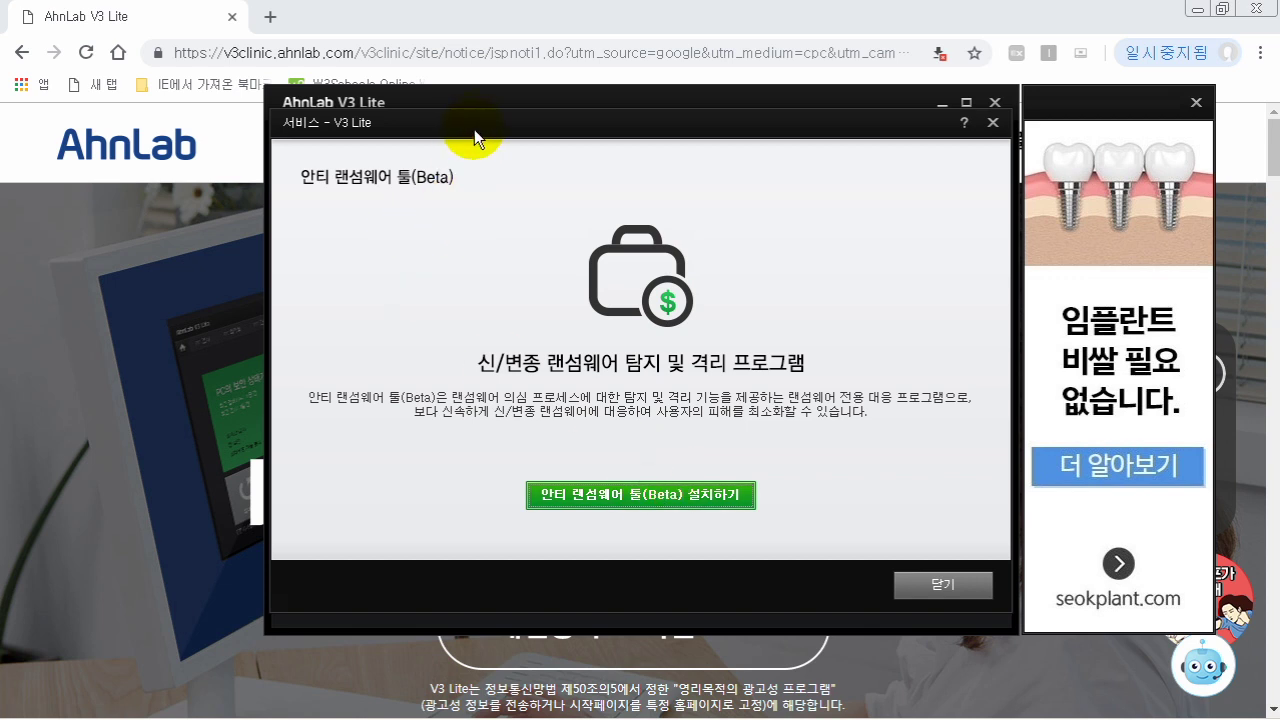
drag(474, 129, 503, 153)
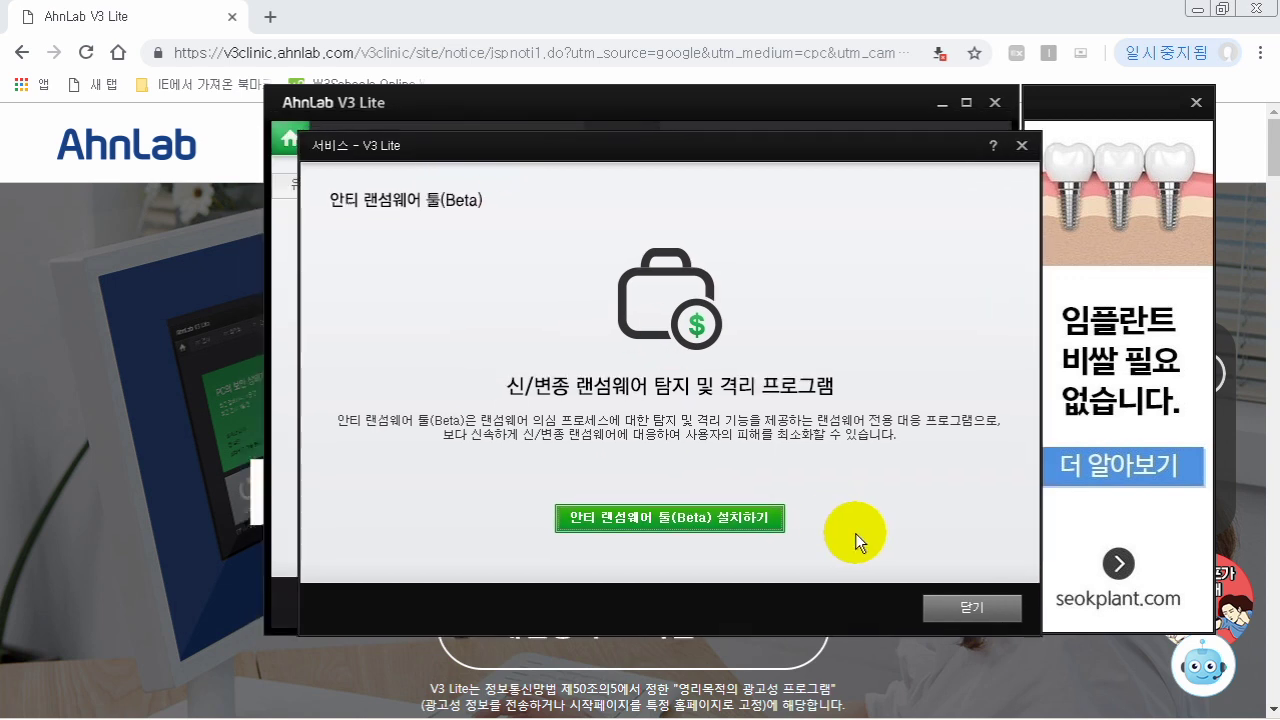
click(971, 605)
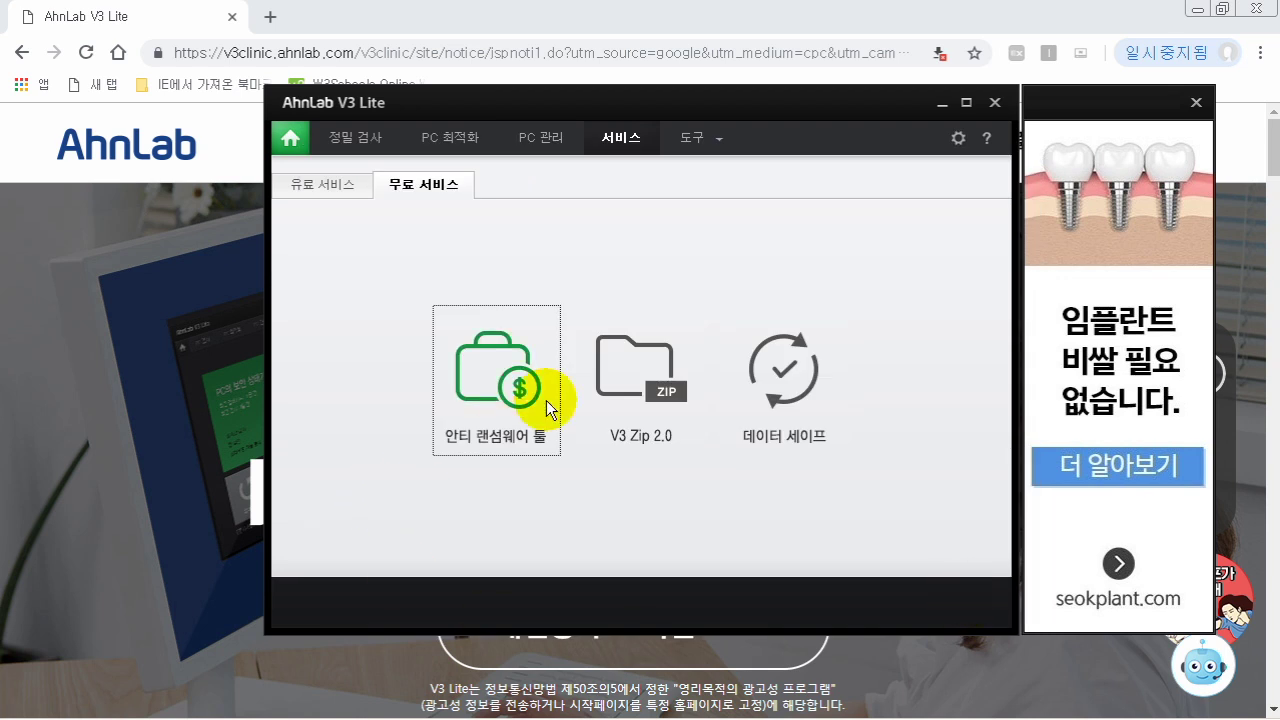
click(633, 379)
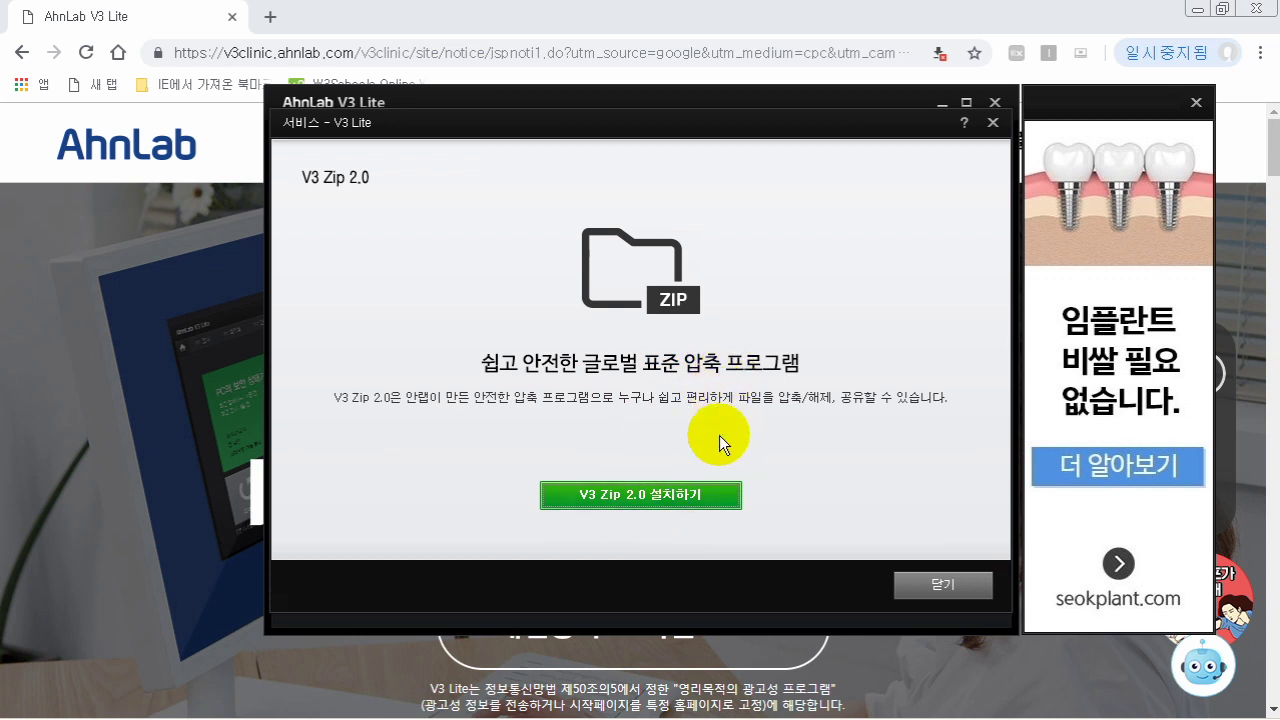
click(992, 122)
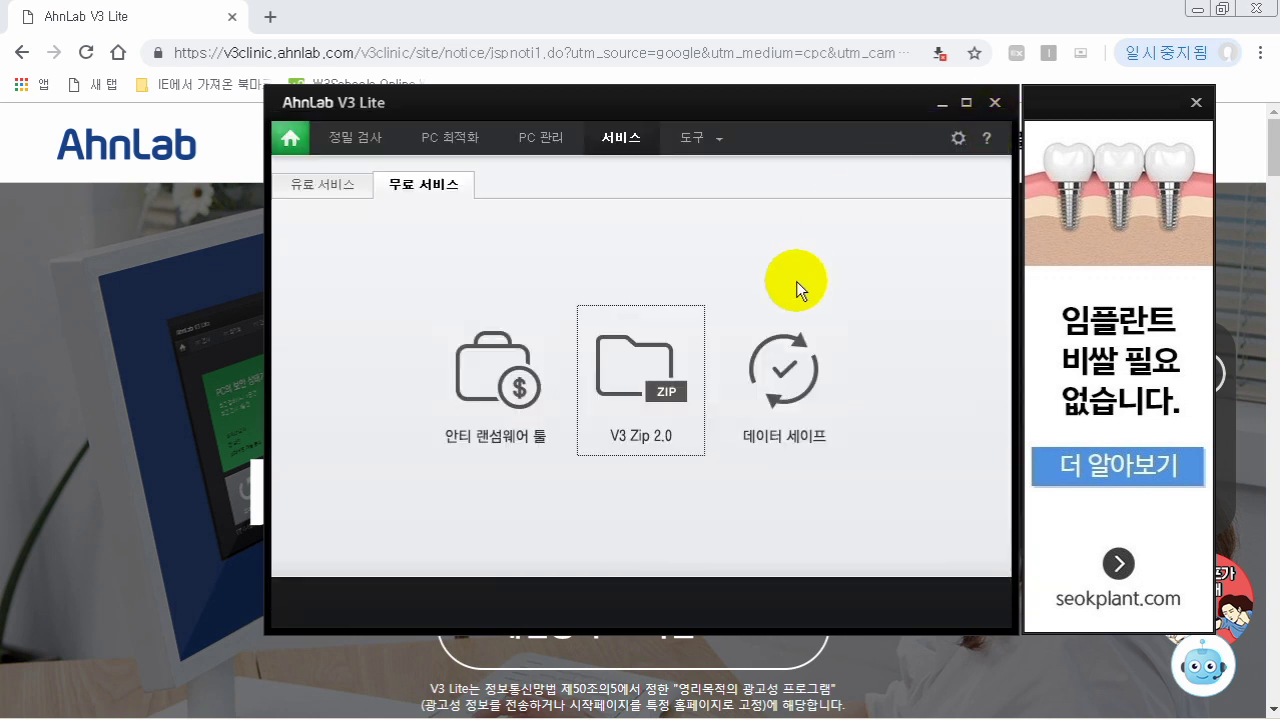
click(780, 375)
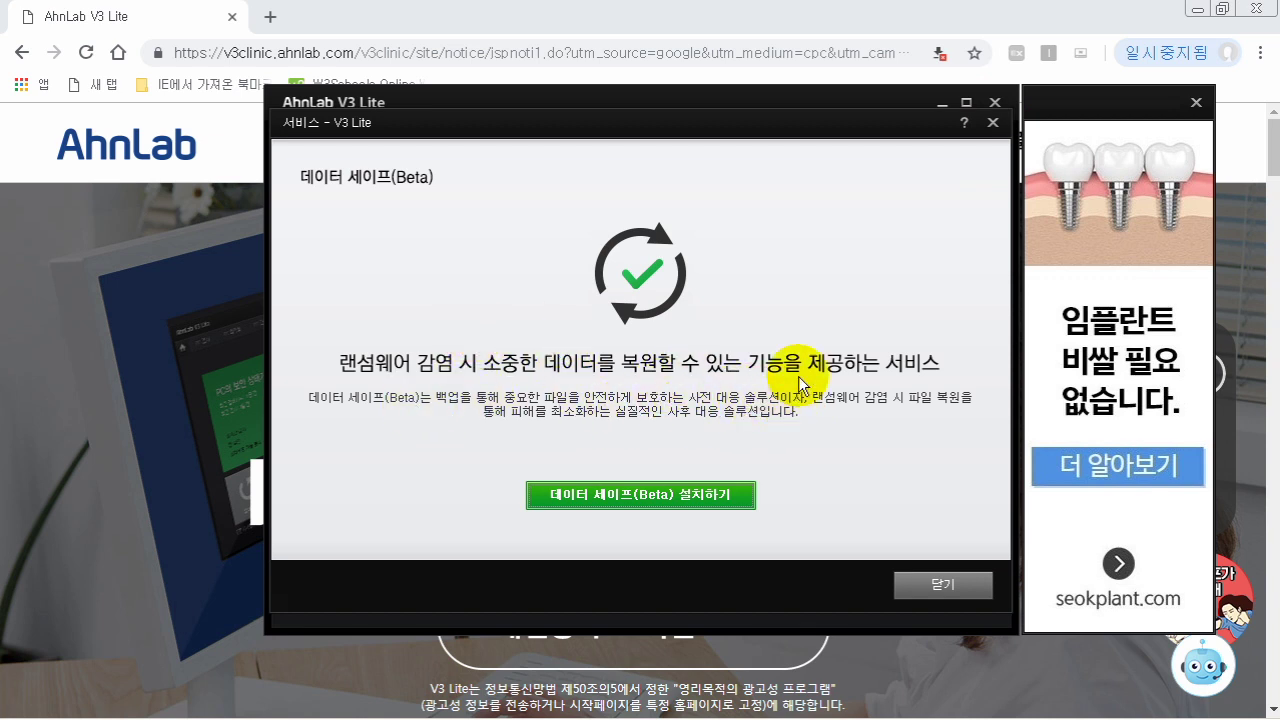
click(993, 122)
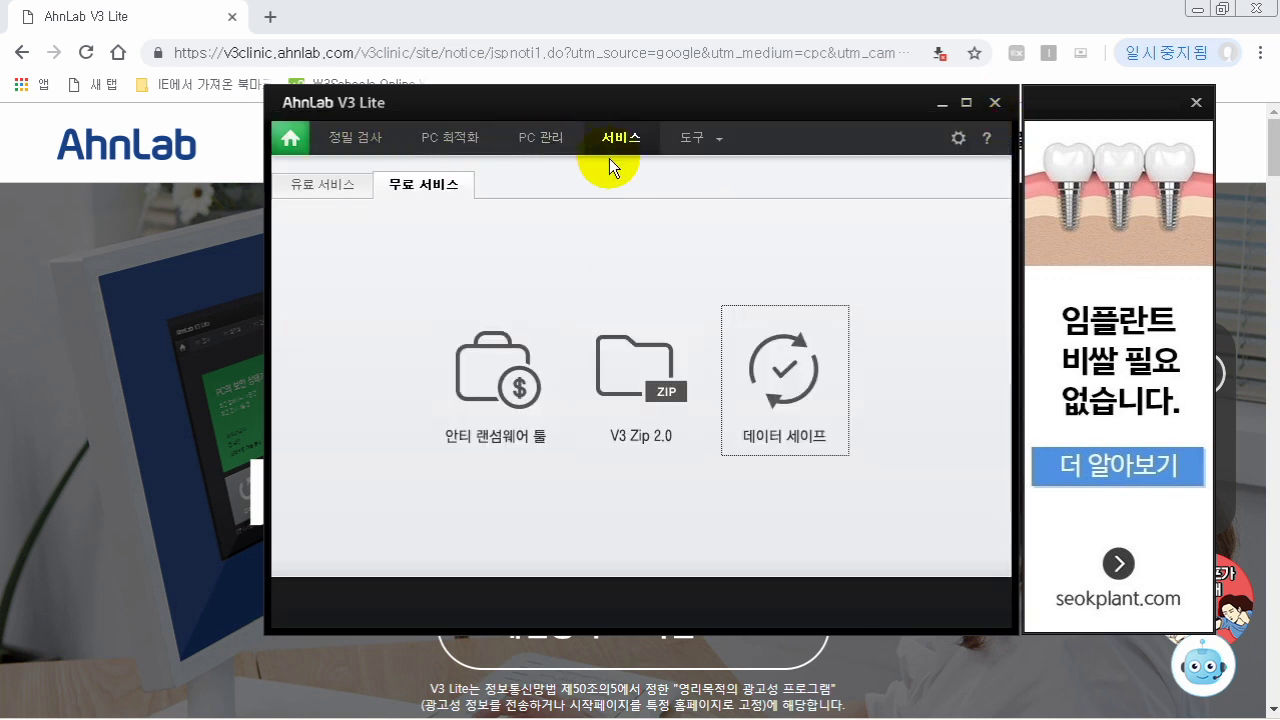
View the event log (로그), the quarantine (검역소) and the cloud automatic analysis (클라우드 자동 분석) results
click(694, 139)
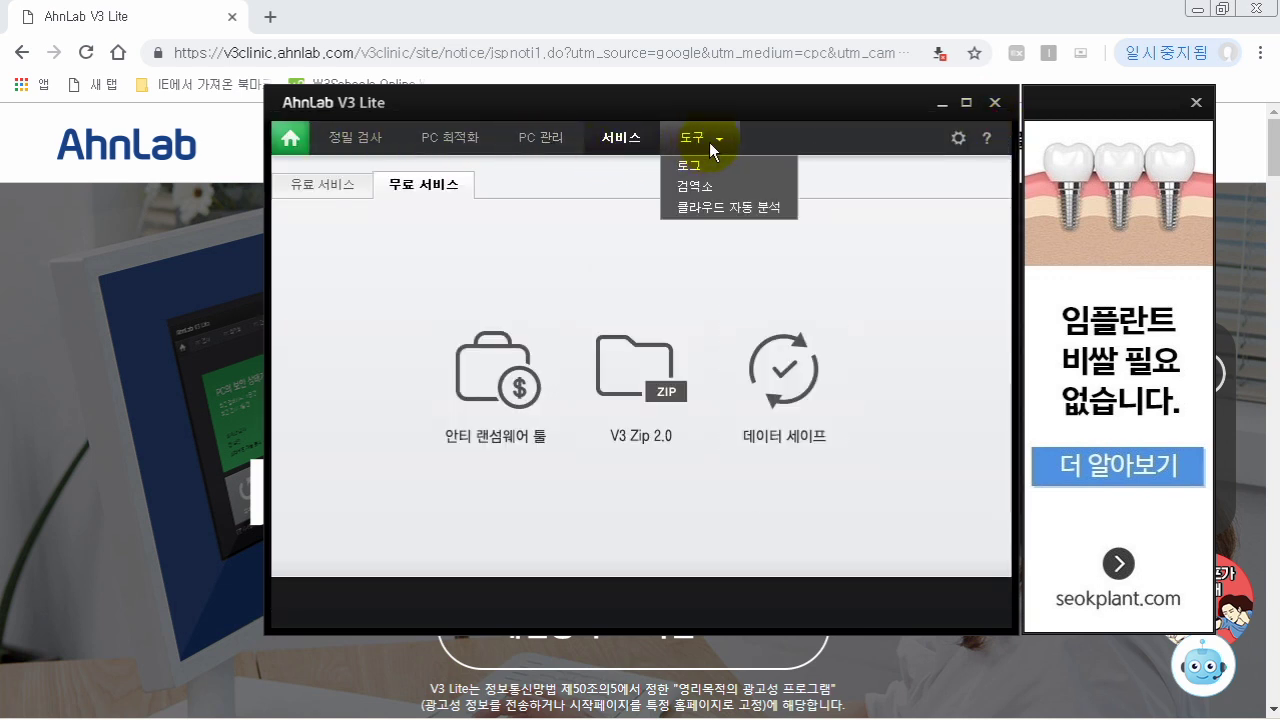
click(686, 165)
click(730, 138)
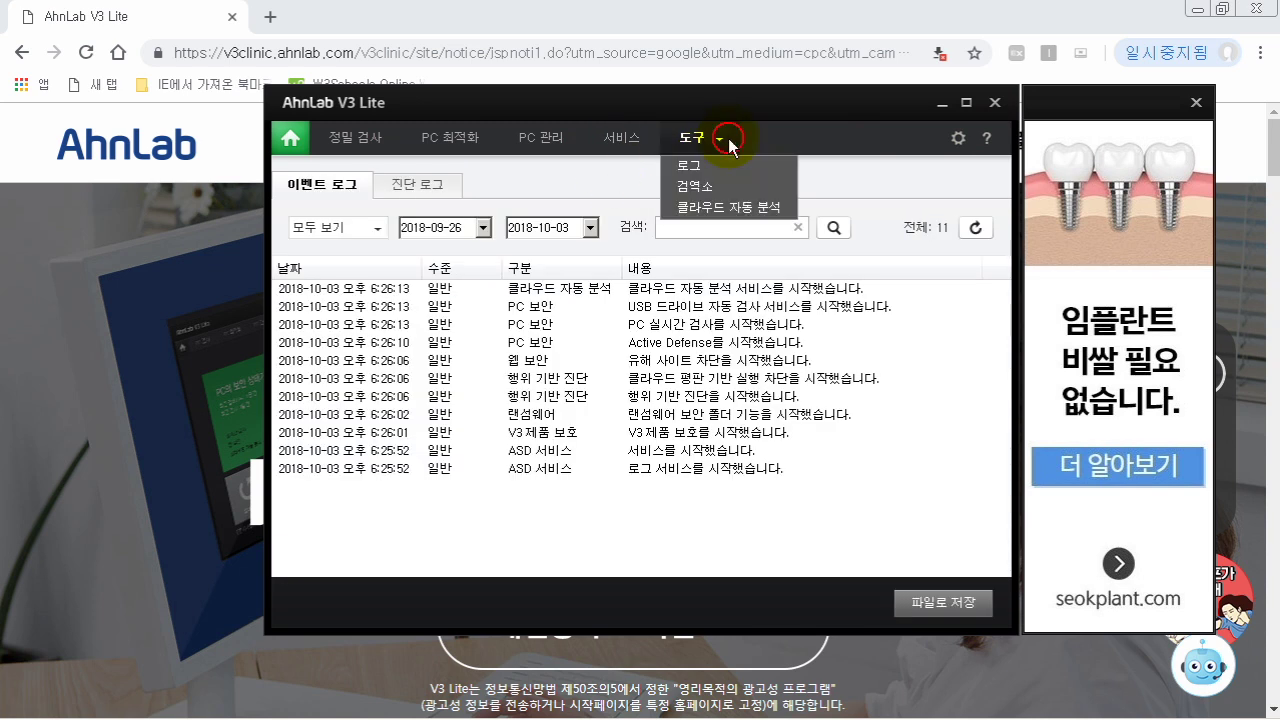
click(703, 182)
click(716, 143)
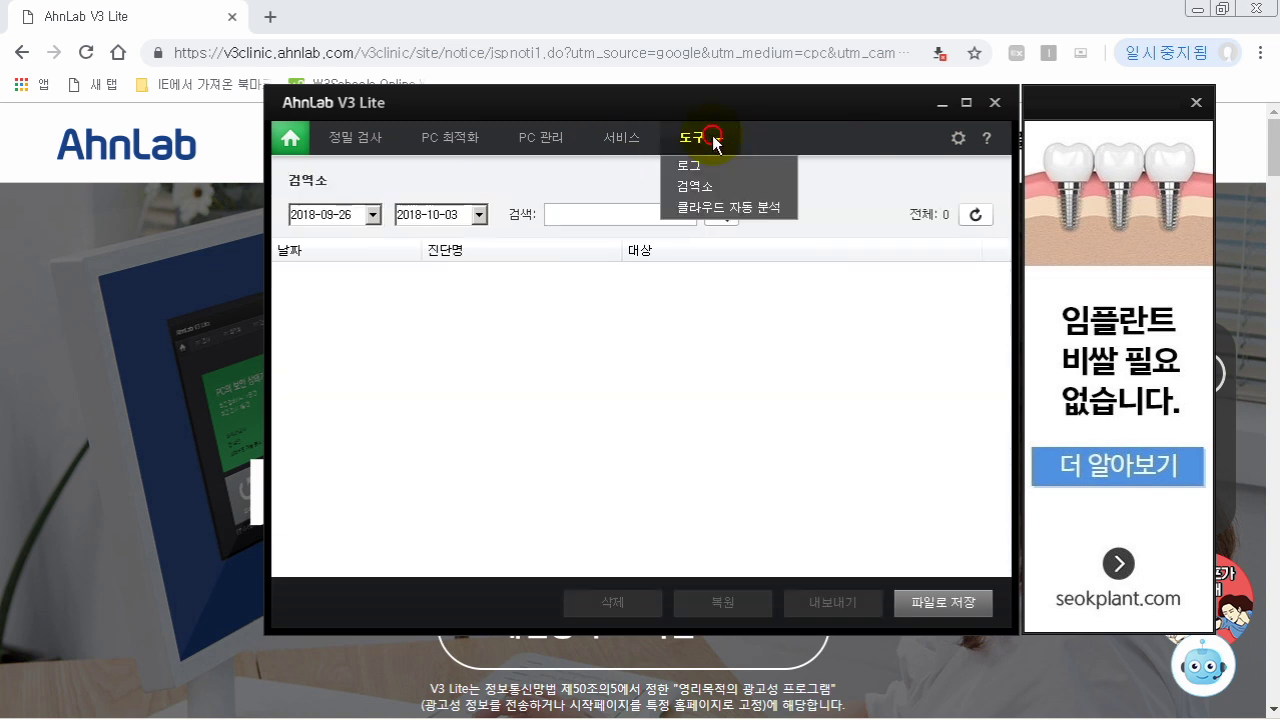
click(703, 212)
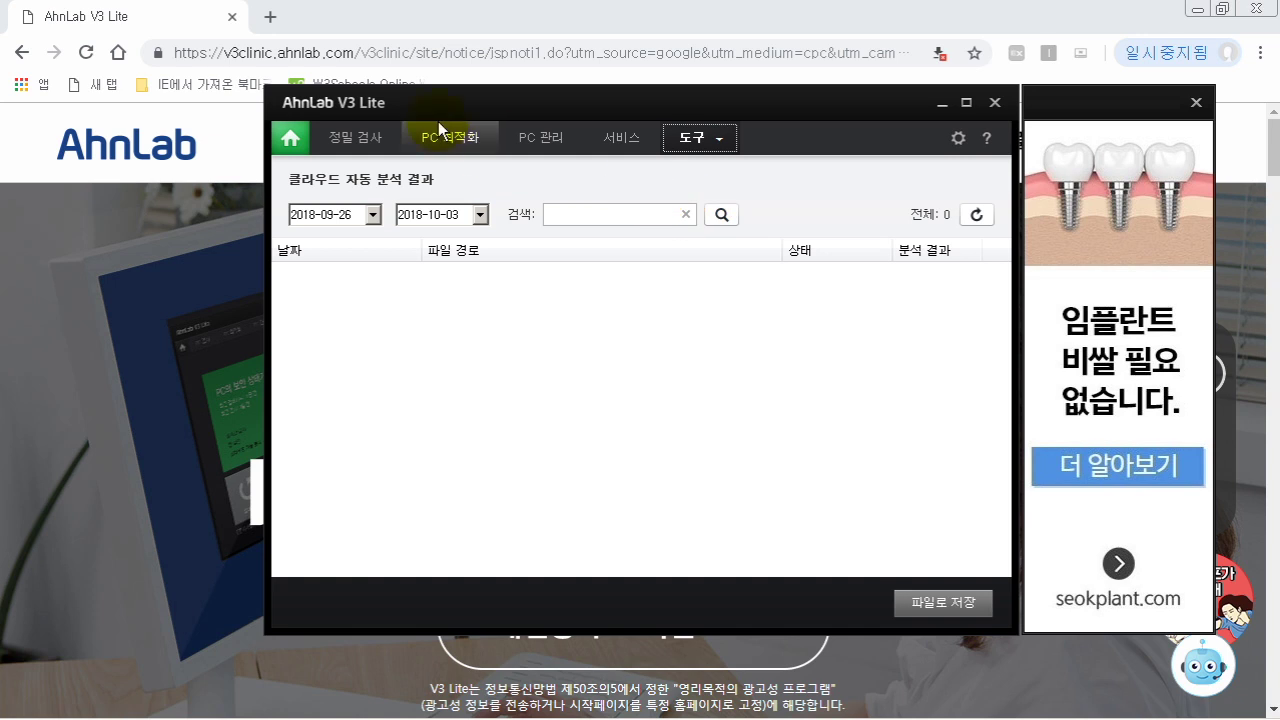
Run PC optimization (PC 최적화) from the home page, stop it while it is in progress and close its window
click(358, 138)
click(290, 140)
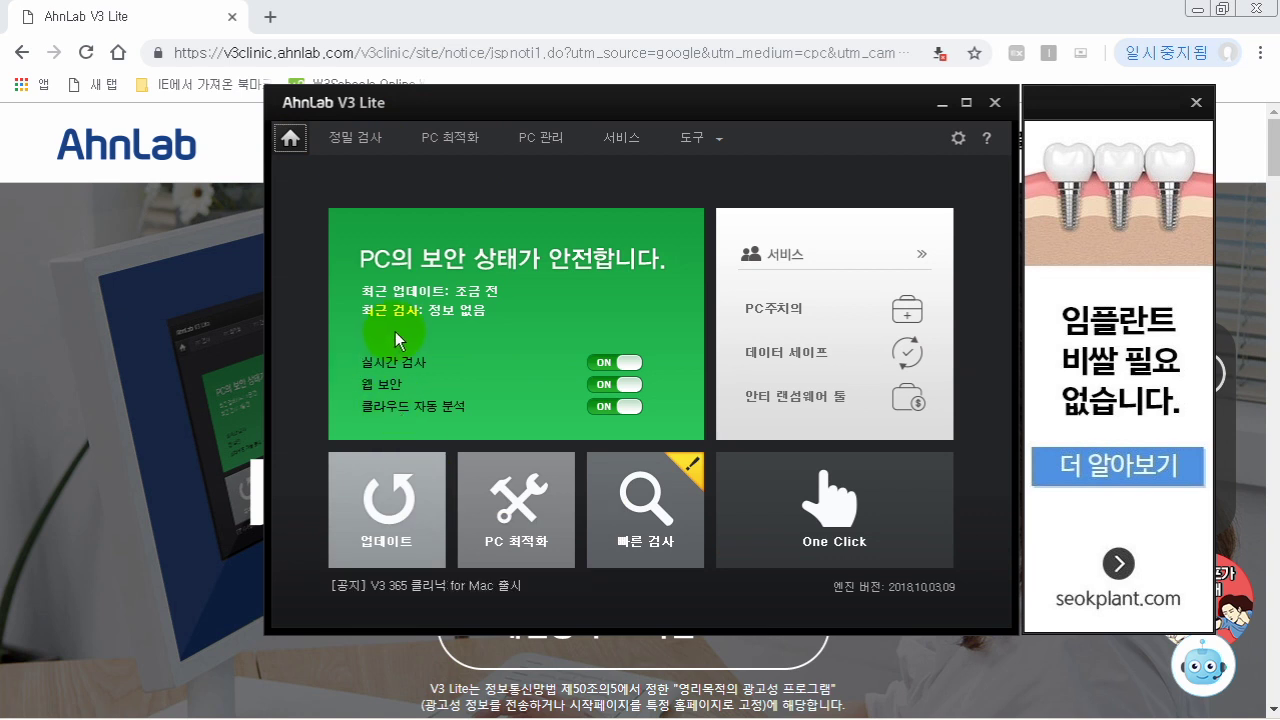
click(513, 527)
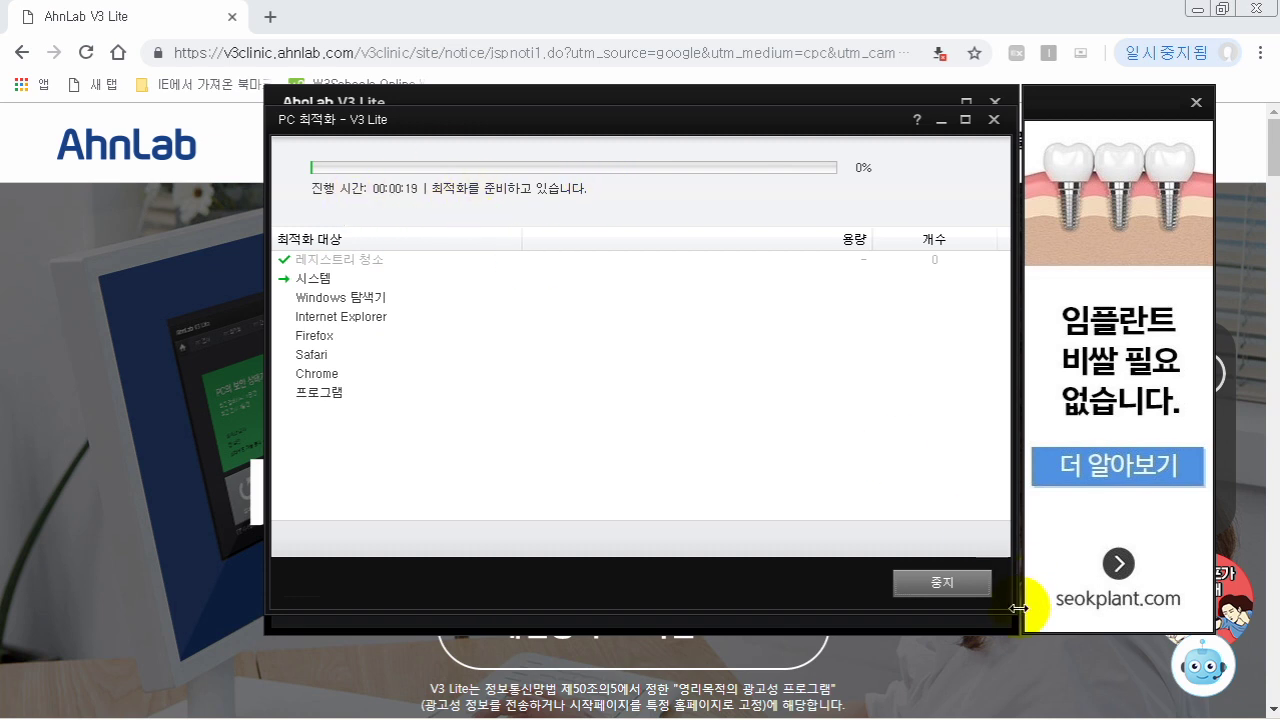
click(942, 582)
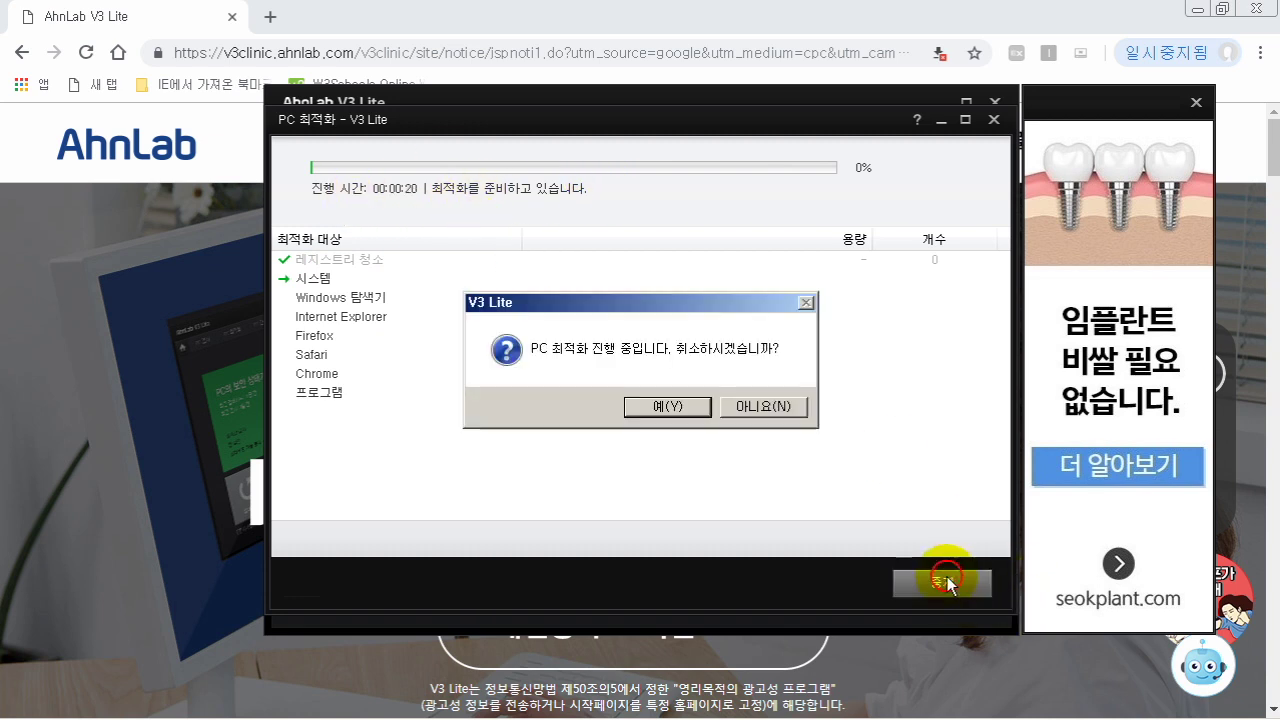
click(690, 407)
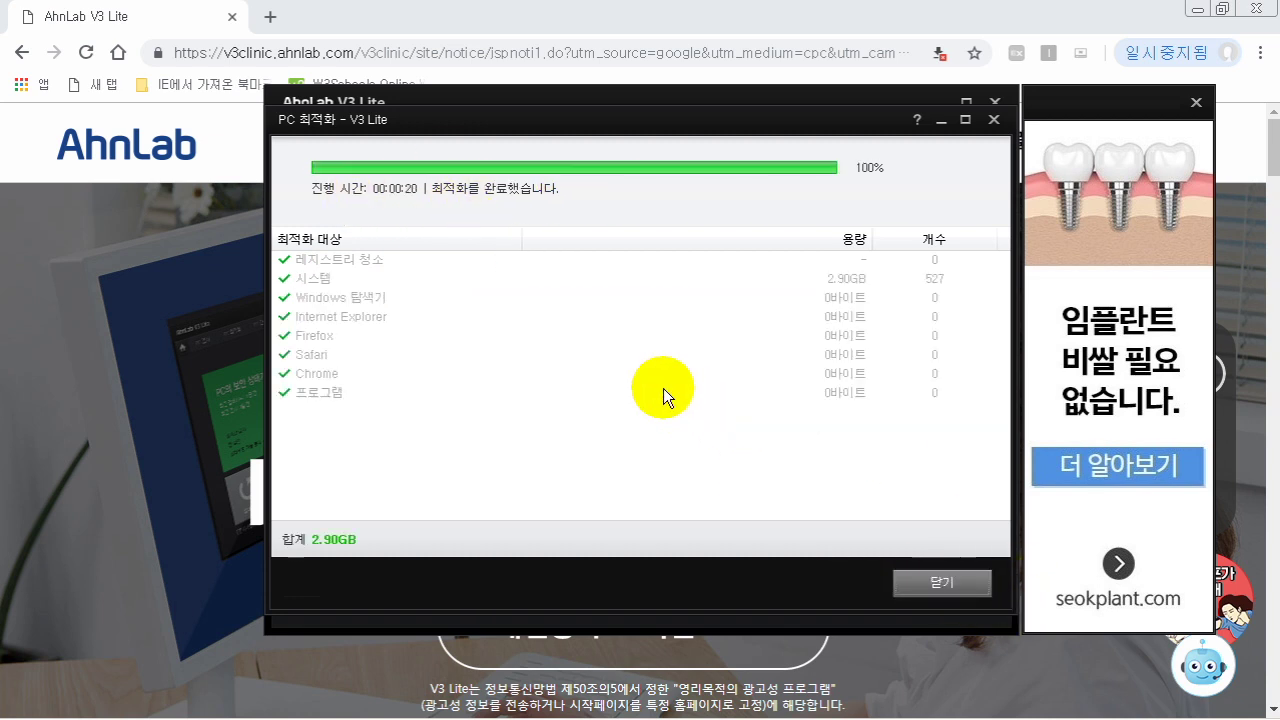
click(995, 120)
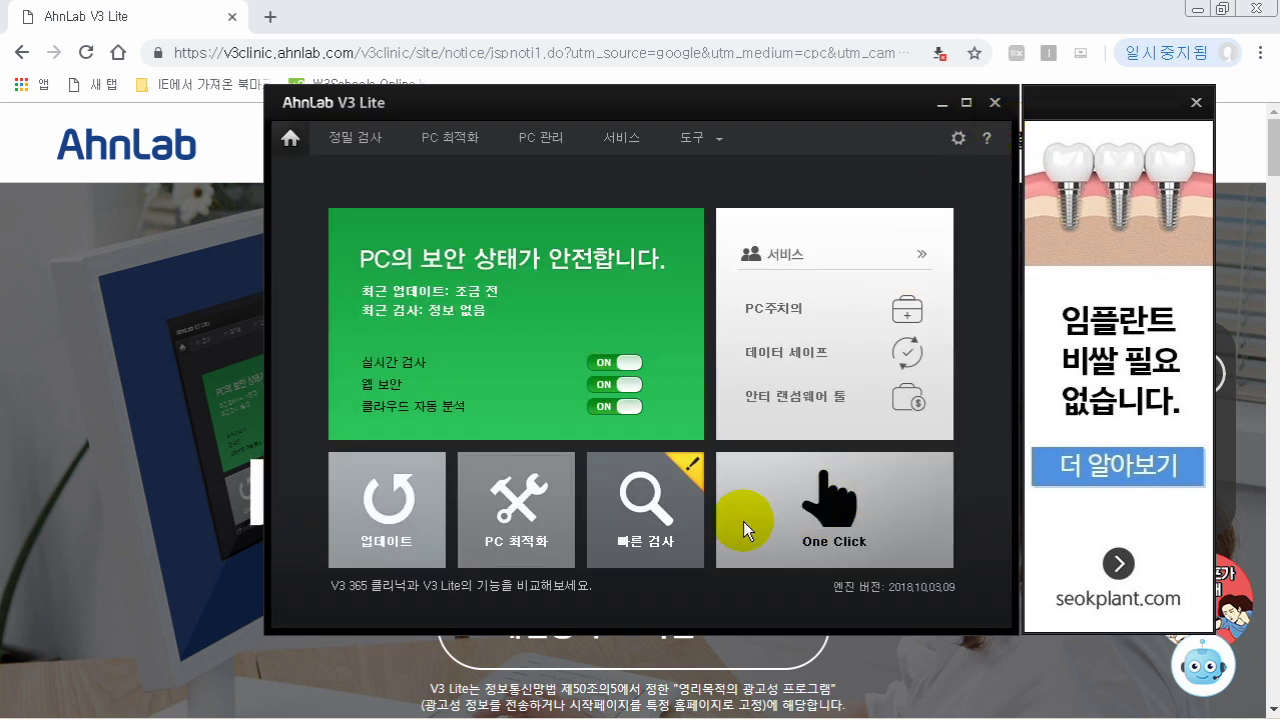
Start a quick scan (빠른 검사), stop it before it completes and close the scan window
click(678, 528)
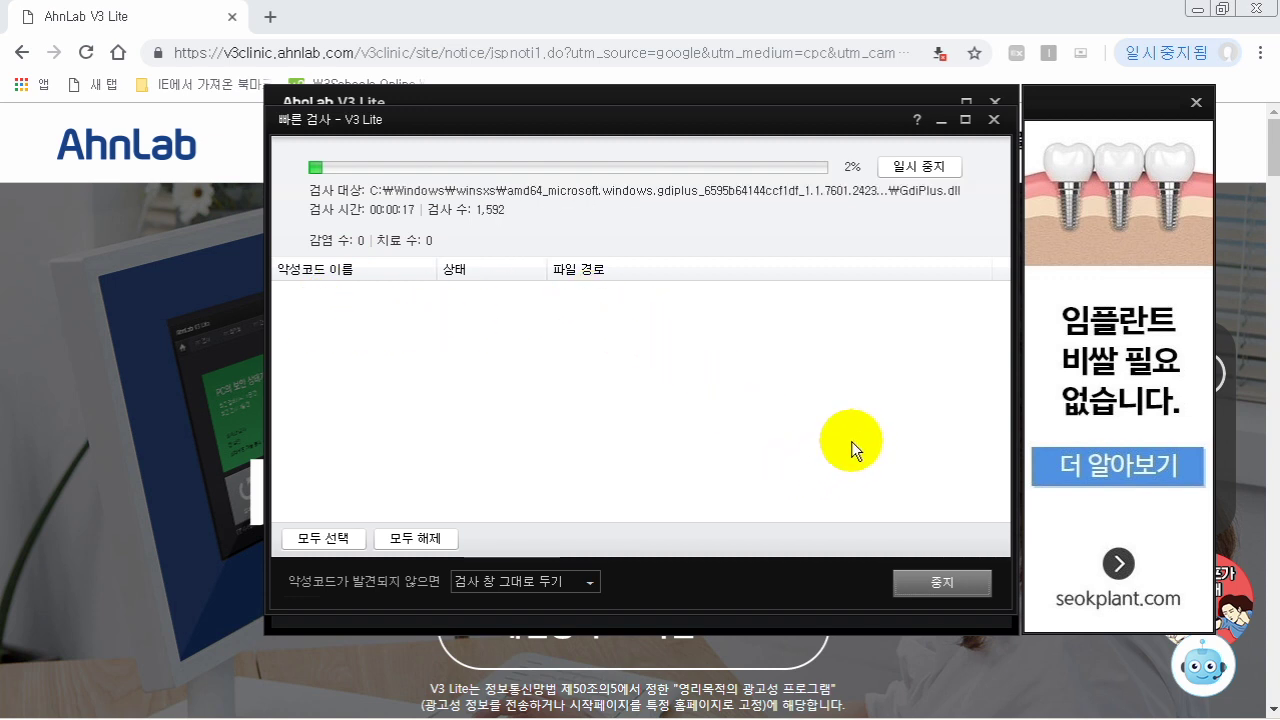
click(992, 119)
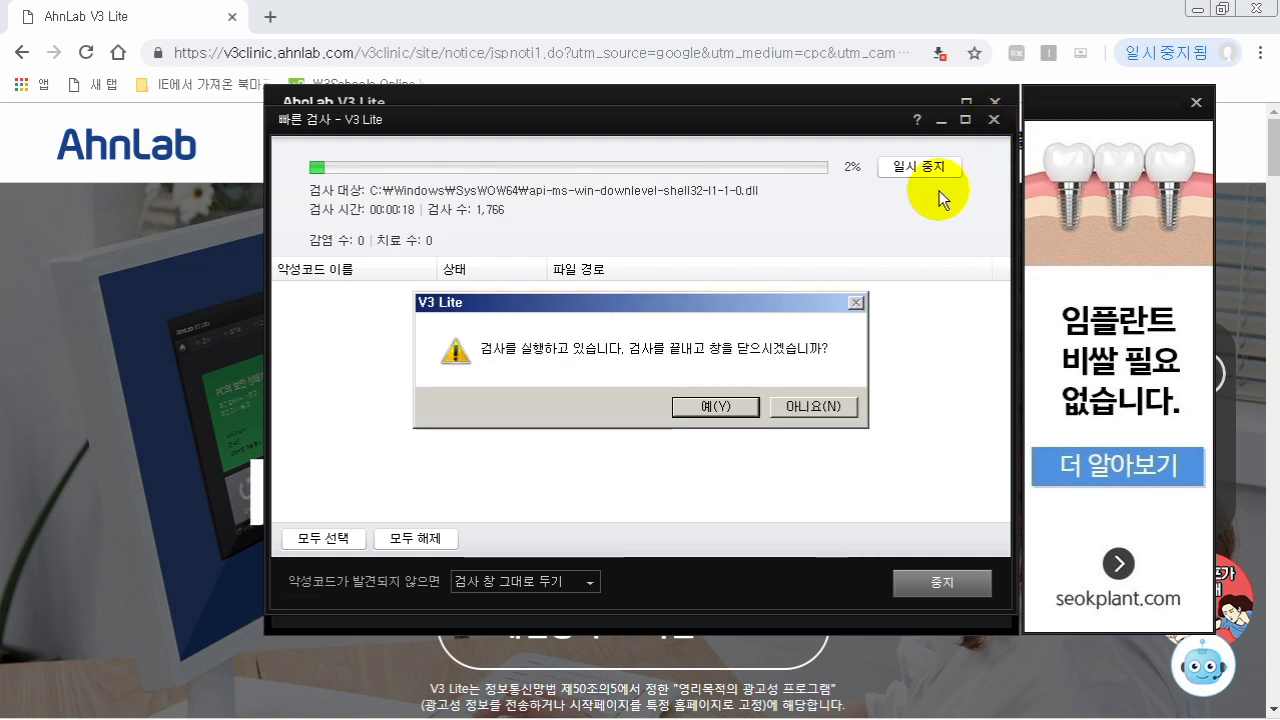
click(724, 405)
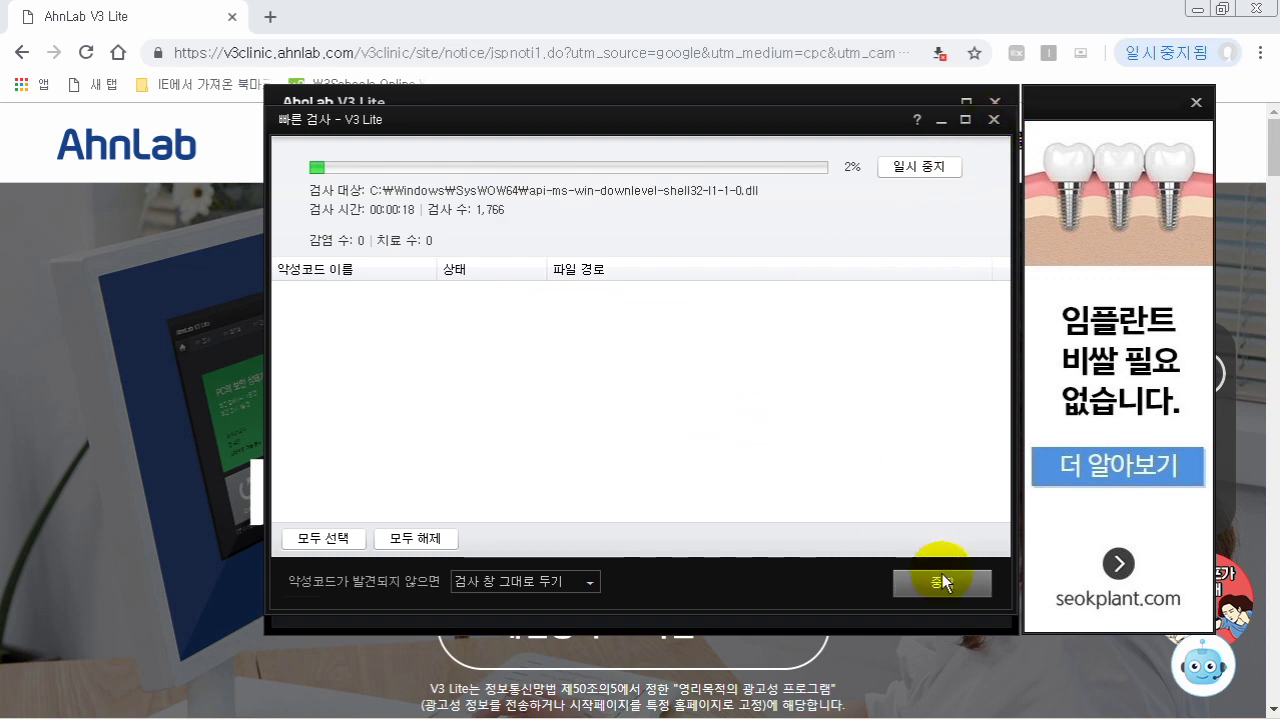
click(991, 122)
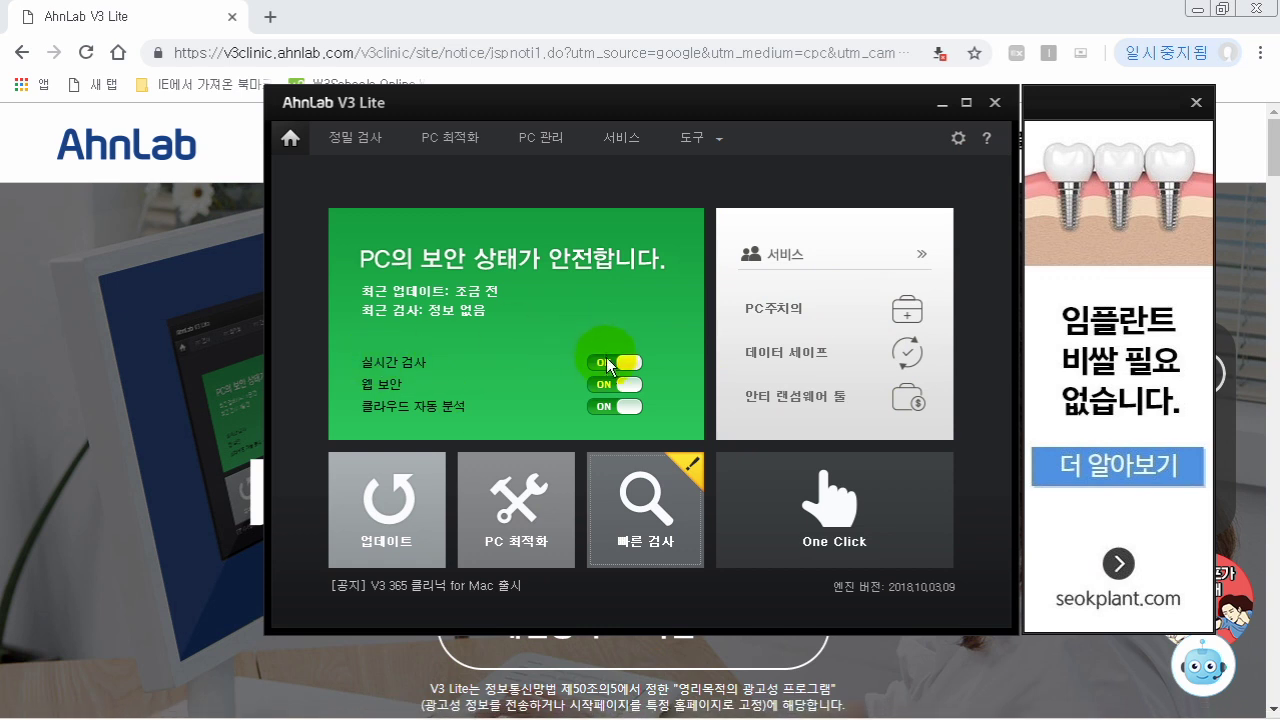
Switch cloud automatic analysis (클라우드 자동 분석) off and back on
click(626, 407)
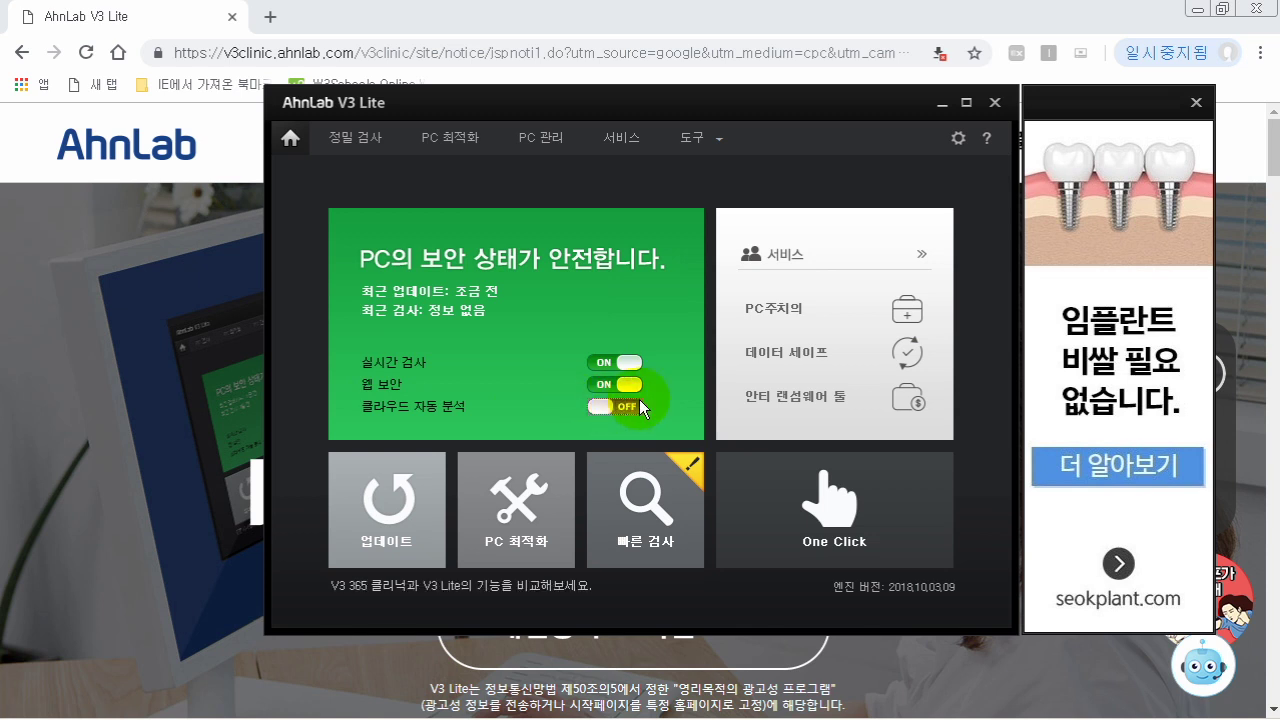
click(598, 408)
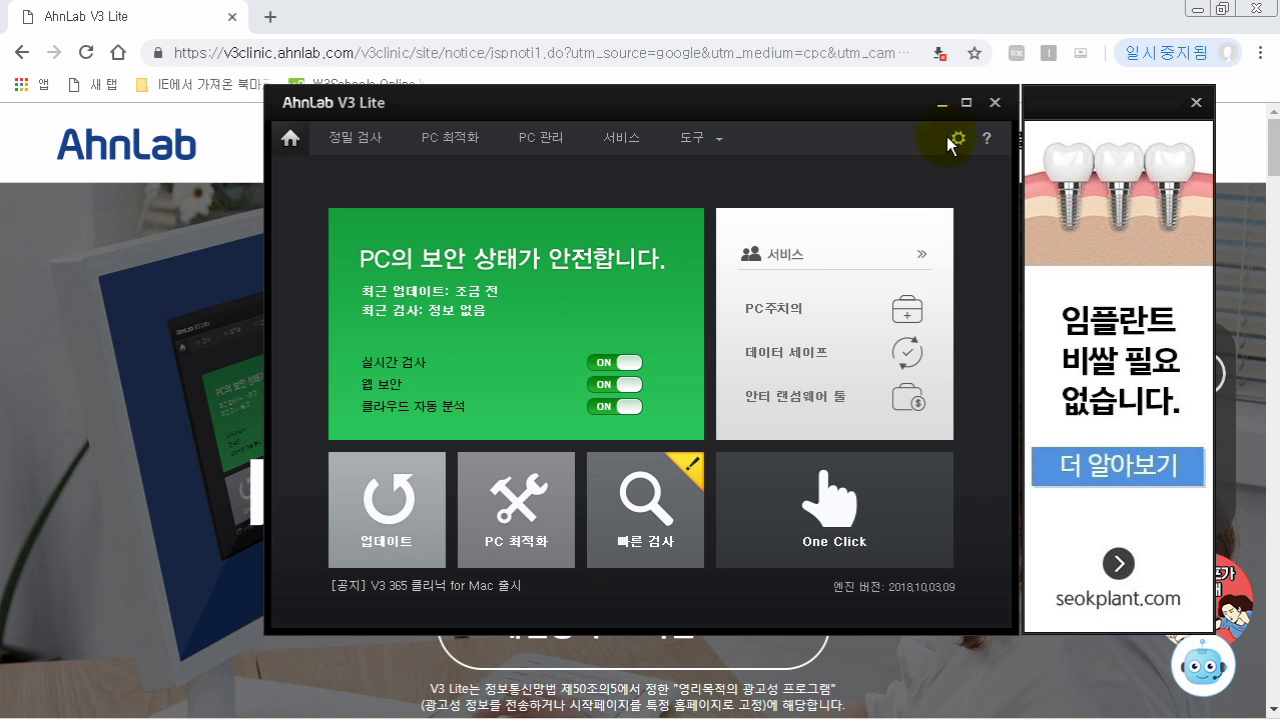
Examine the preferences (환경 설정) for PC scans, advanced options, scan exceptions, ransomware folders, web security, Active Defense and the usage environment
click(956, 139)
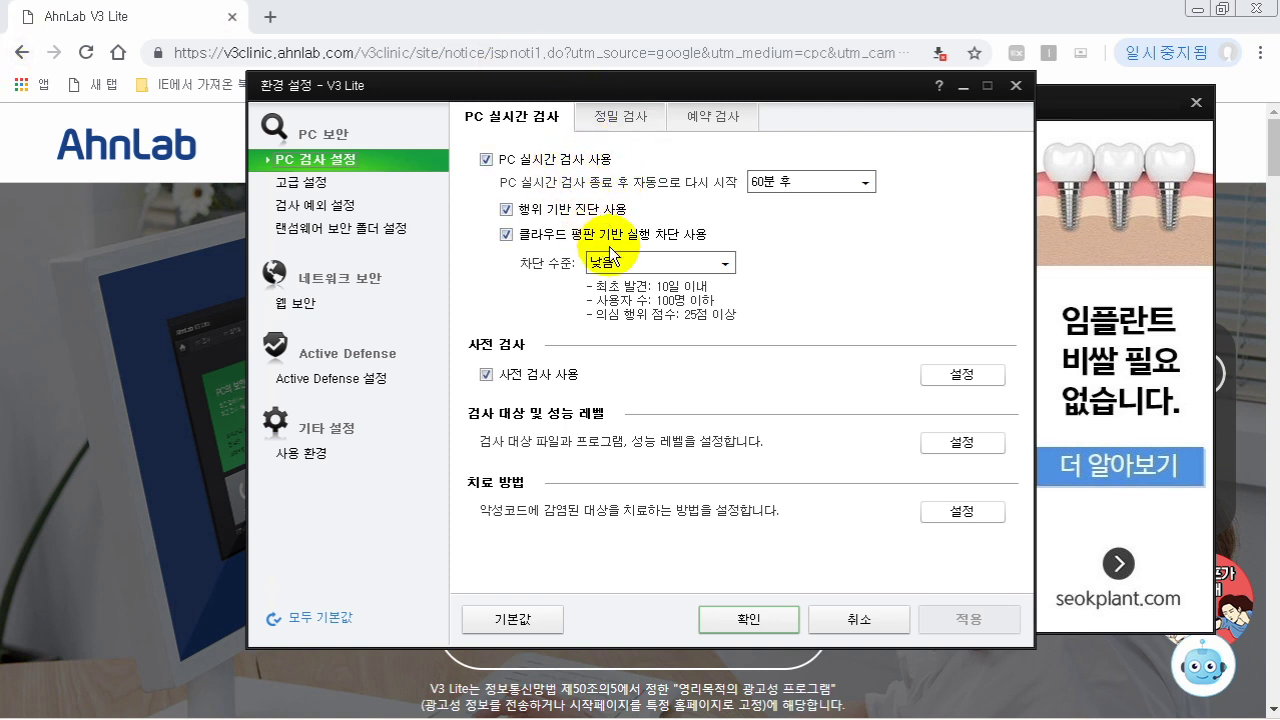
click(307, 182)
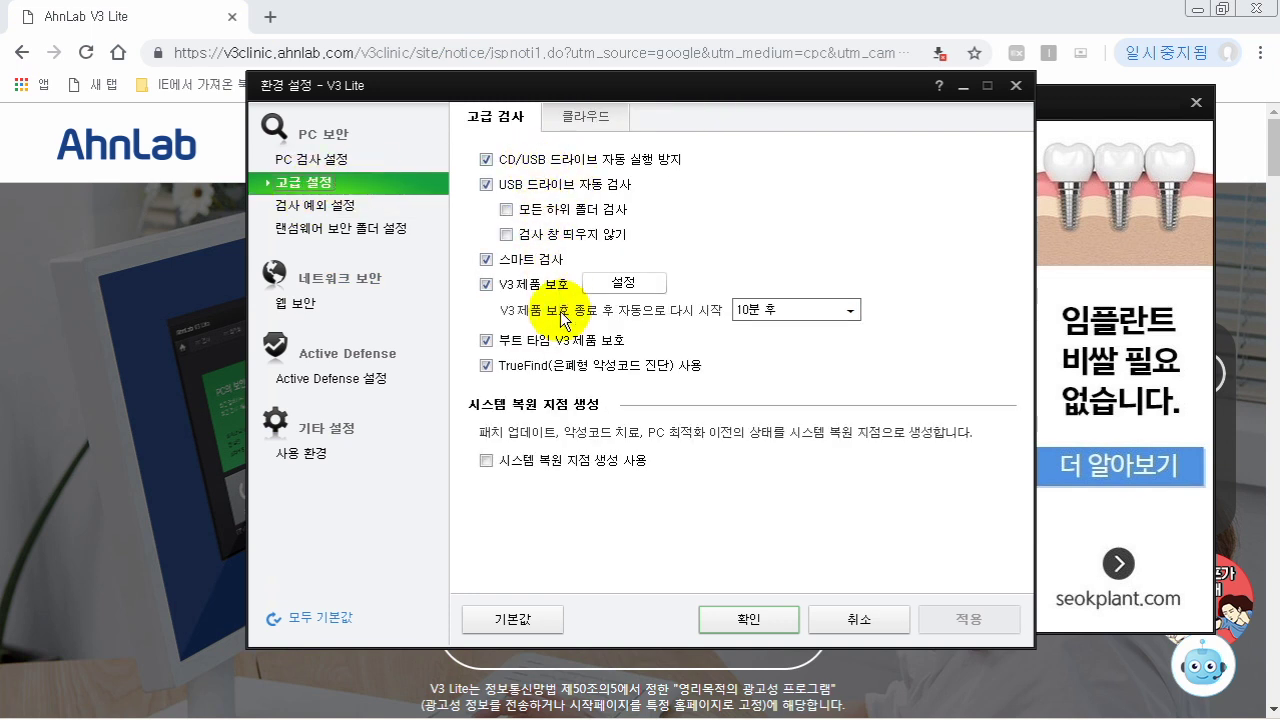
click(338, 205)
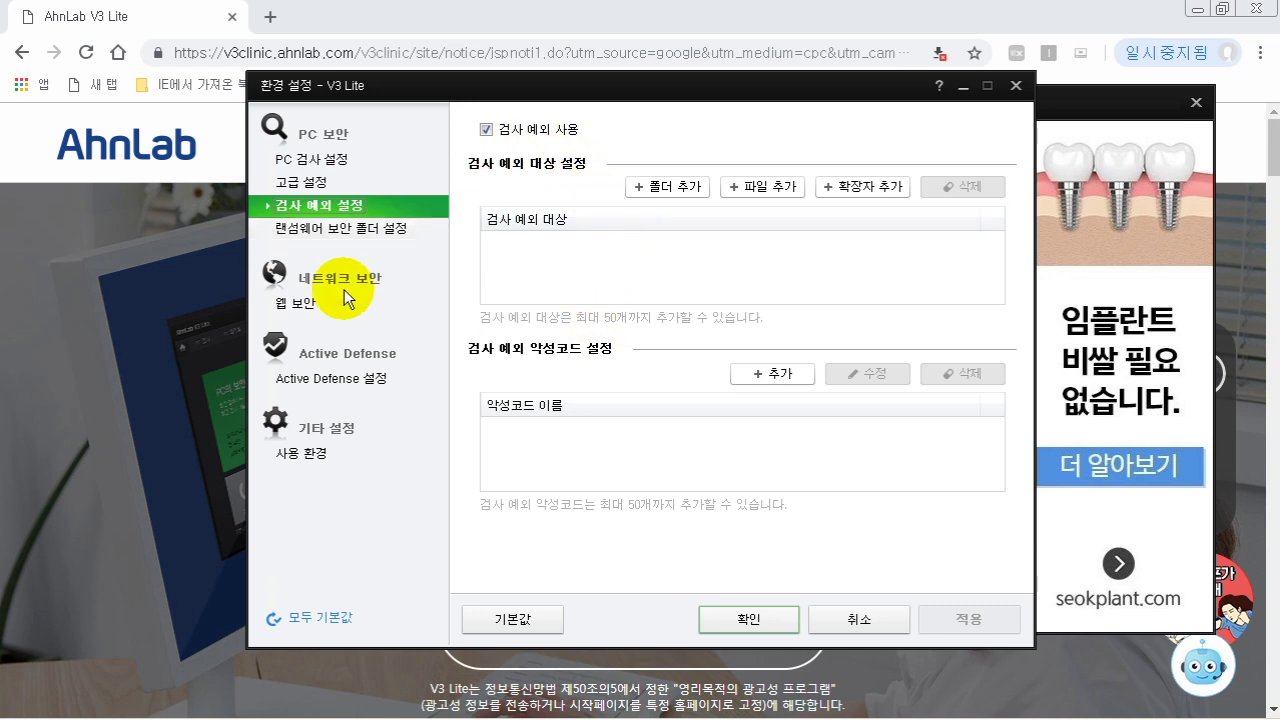
click(345, 228)
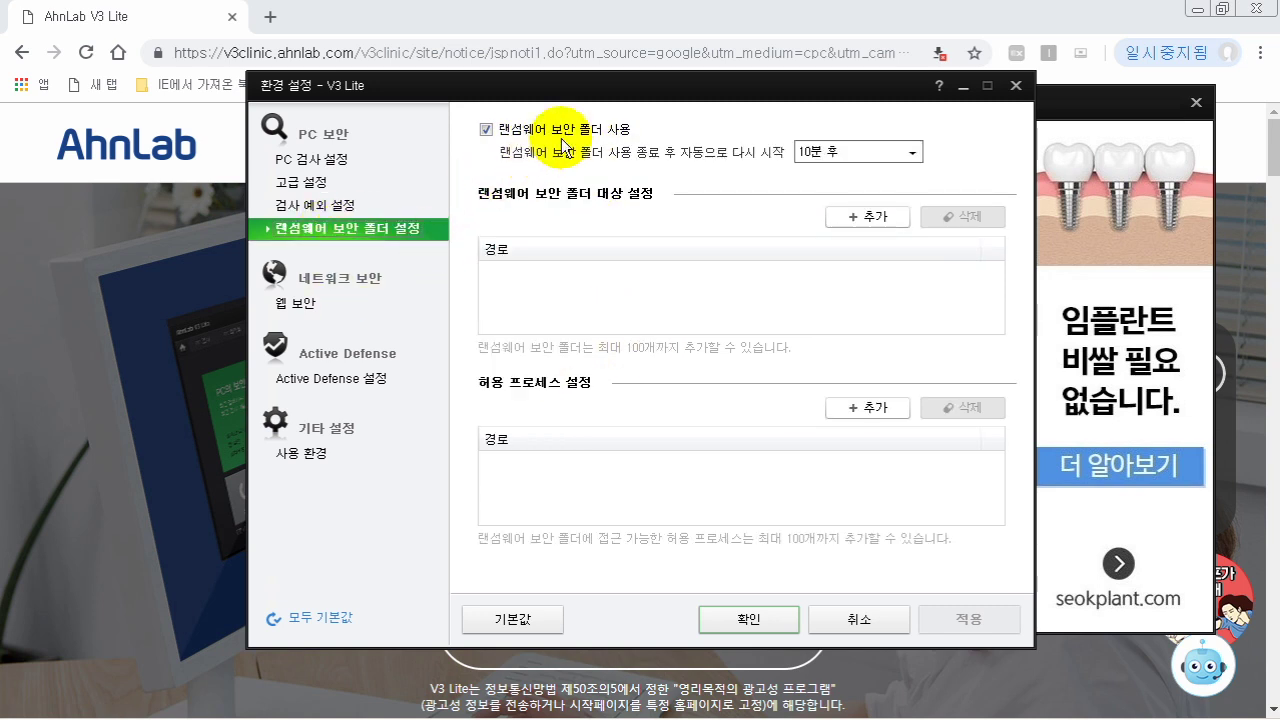
click(293, 299)
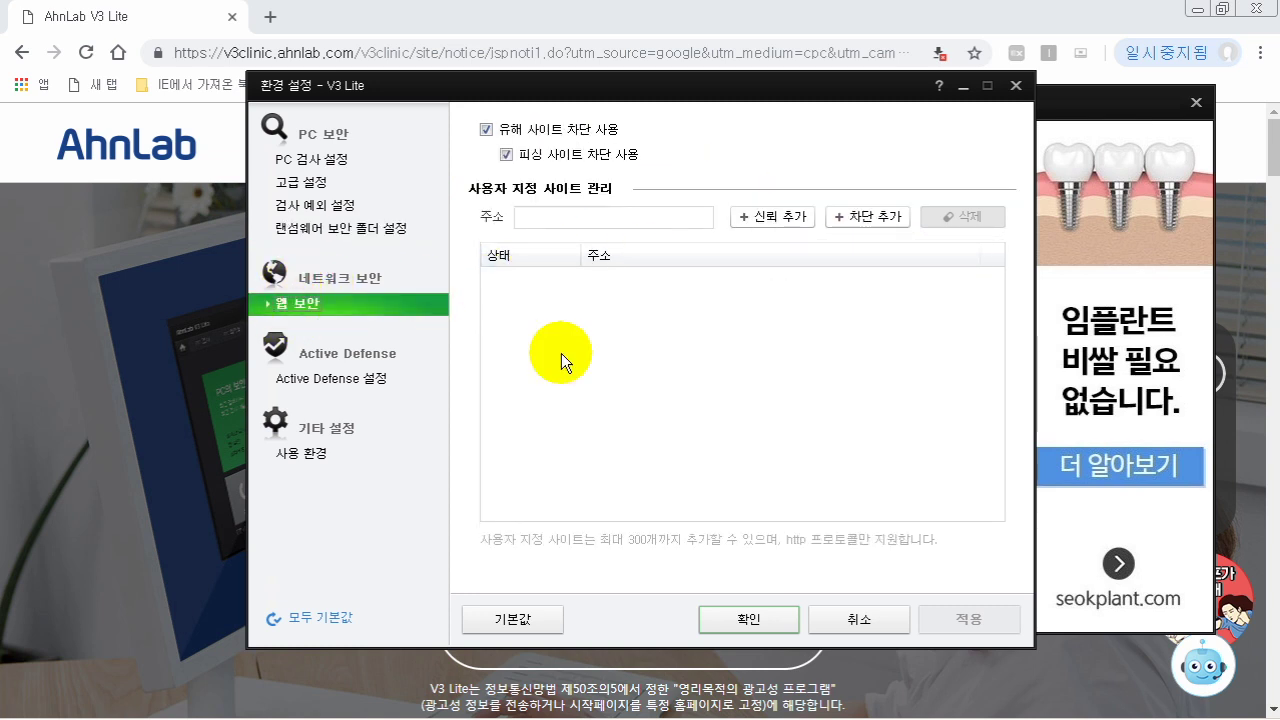
click(336, 382)
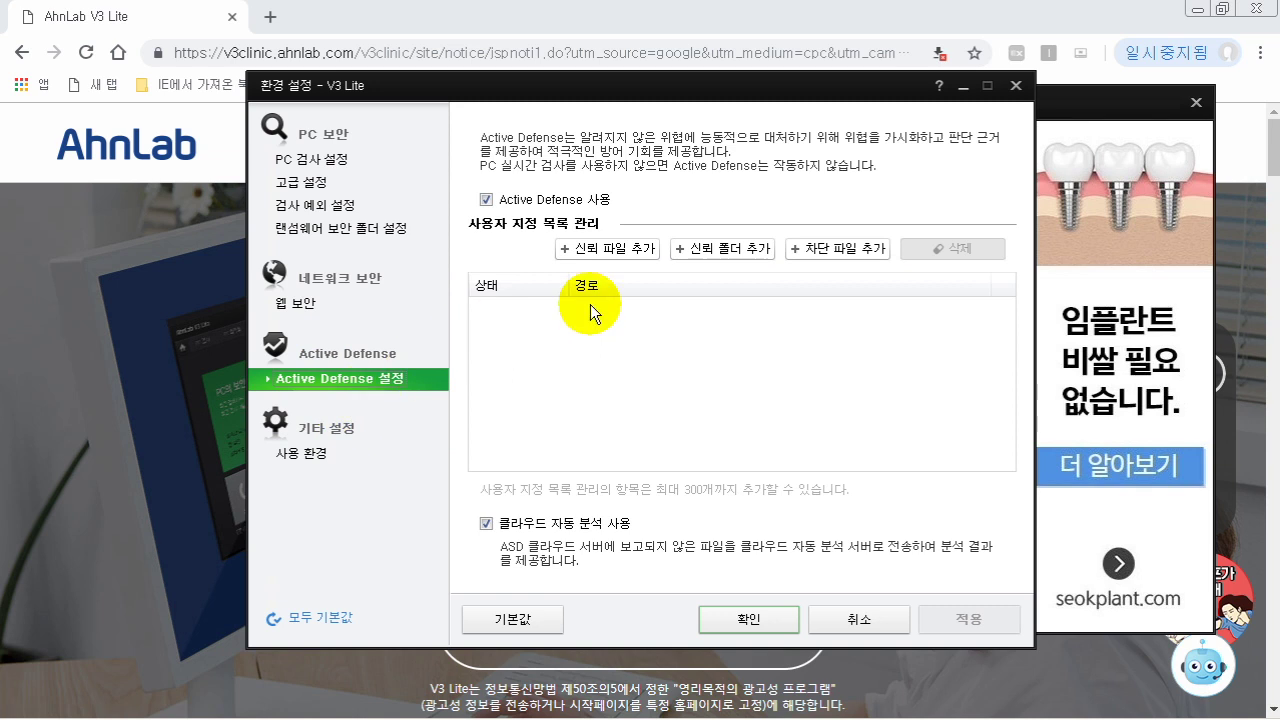
click(308, 451)
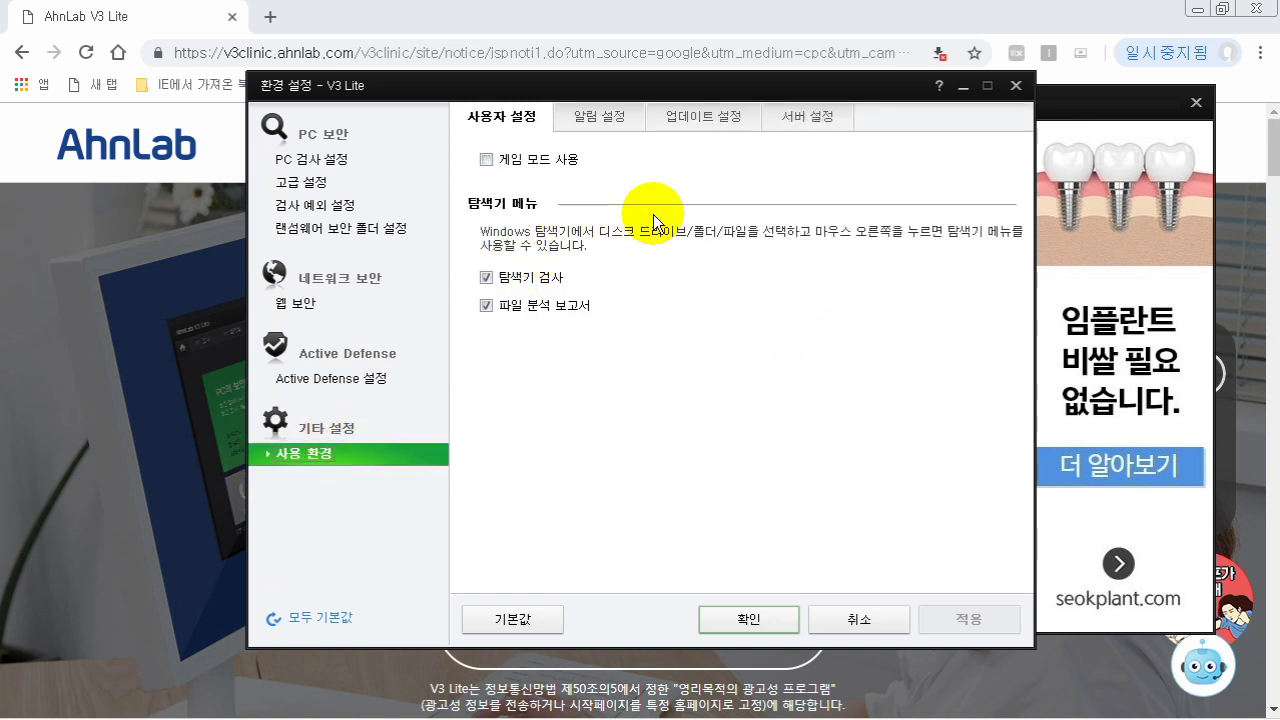
Review the notification (알림 설정), update (업데이트 설정) and server (서버 설정) settings of the usage environment, and close the preferences with confirmation
click(609, 119)
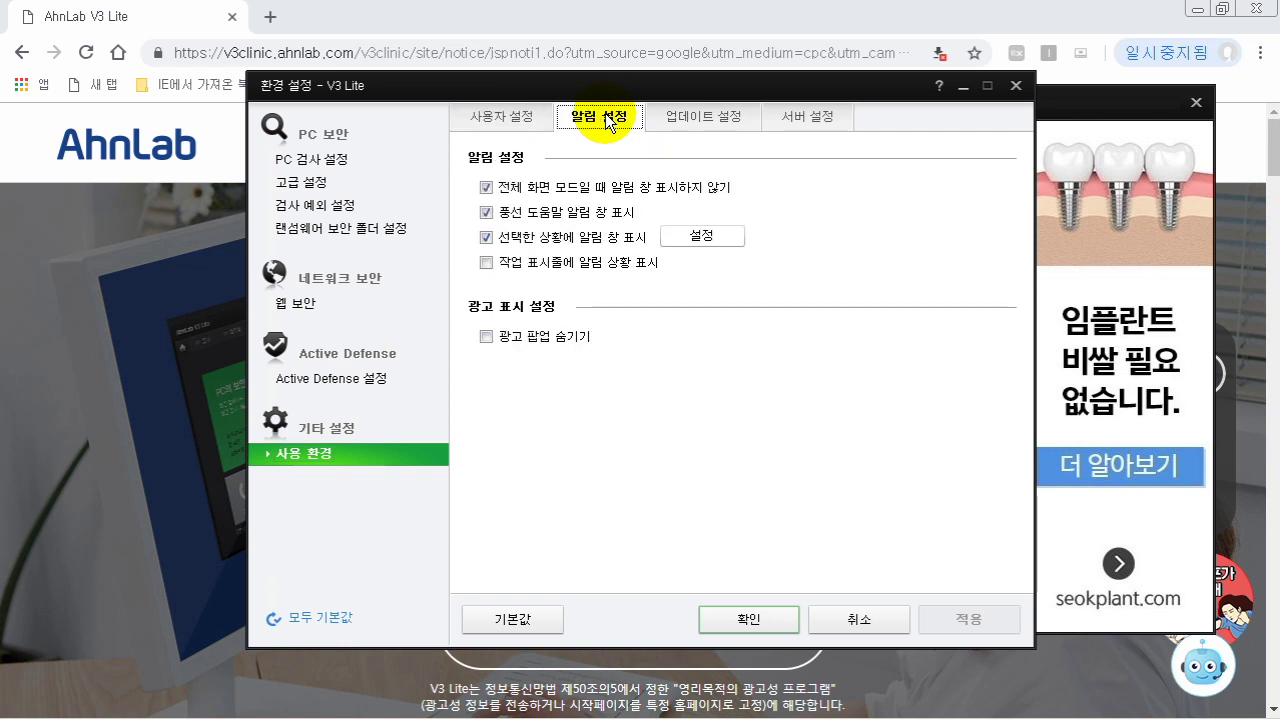
click(680, 118)
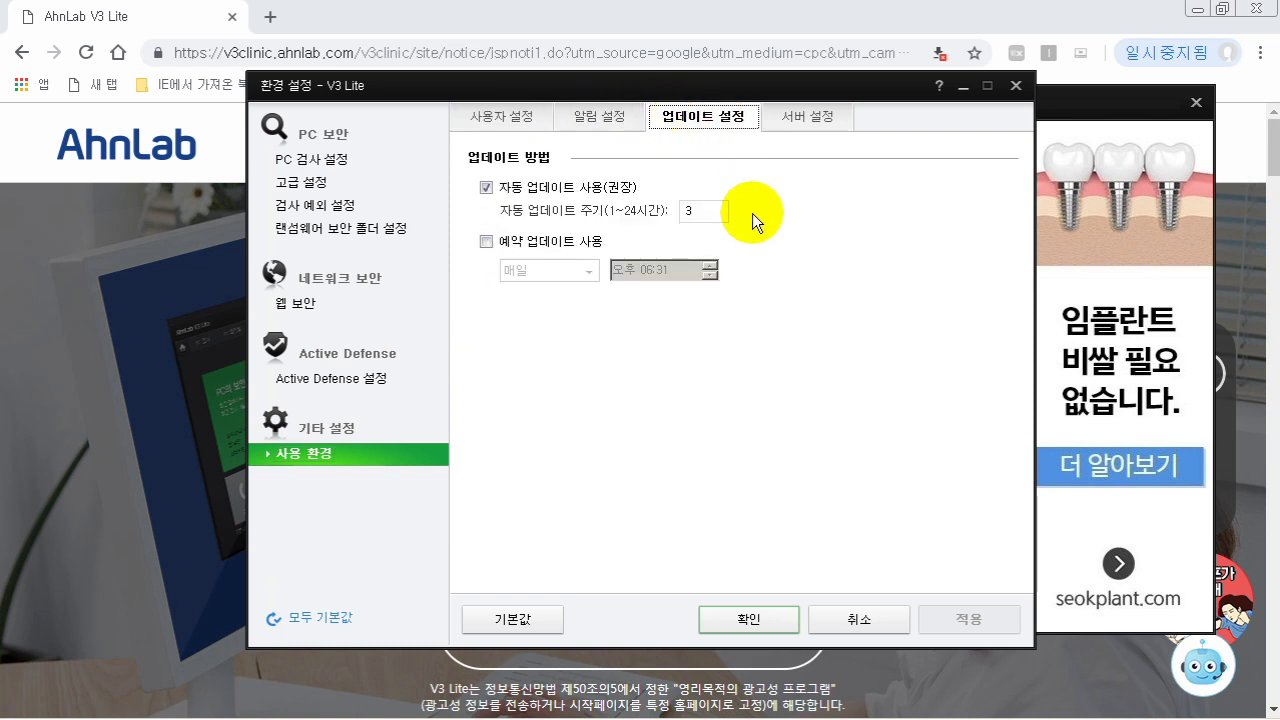
click(812, 126)
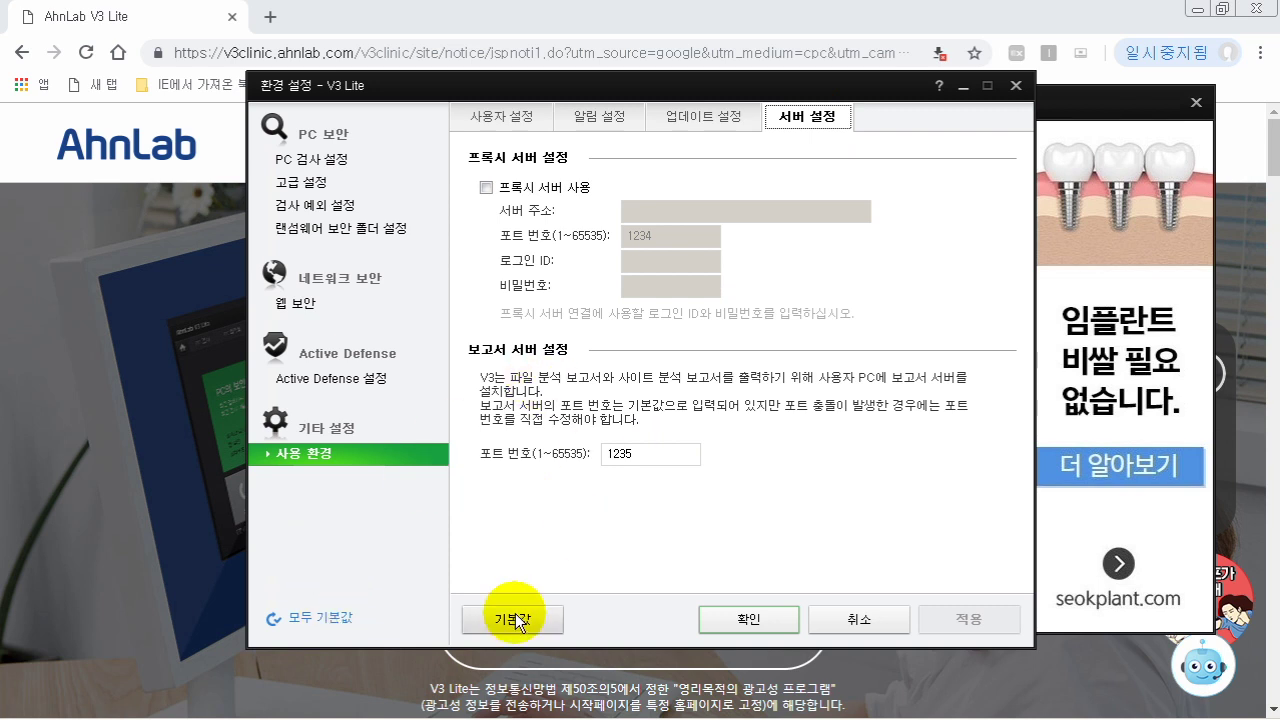
click(732, 621)
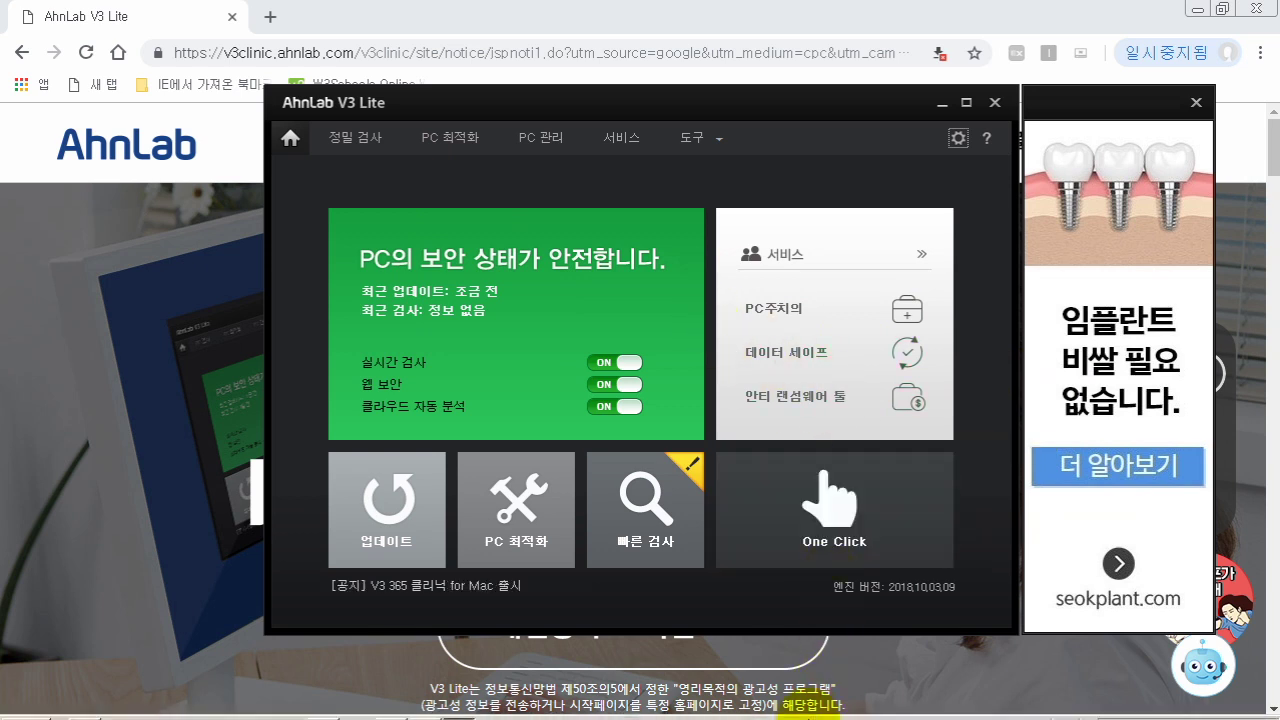
Switch to the PowerPoint presentation 바이러스 제대로 알기_4장.pptx and start the slide show from the "6. 설치 및 실행" slide
mouse_move(805, 716)
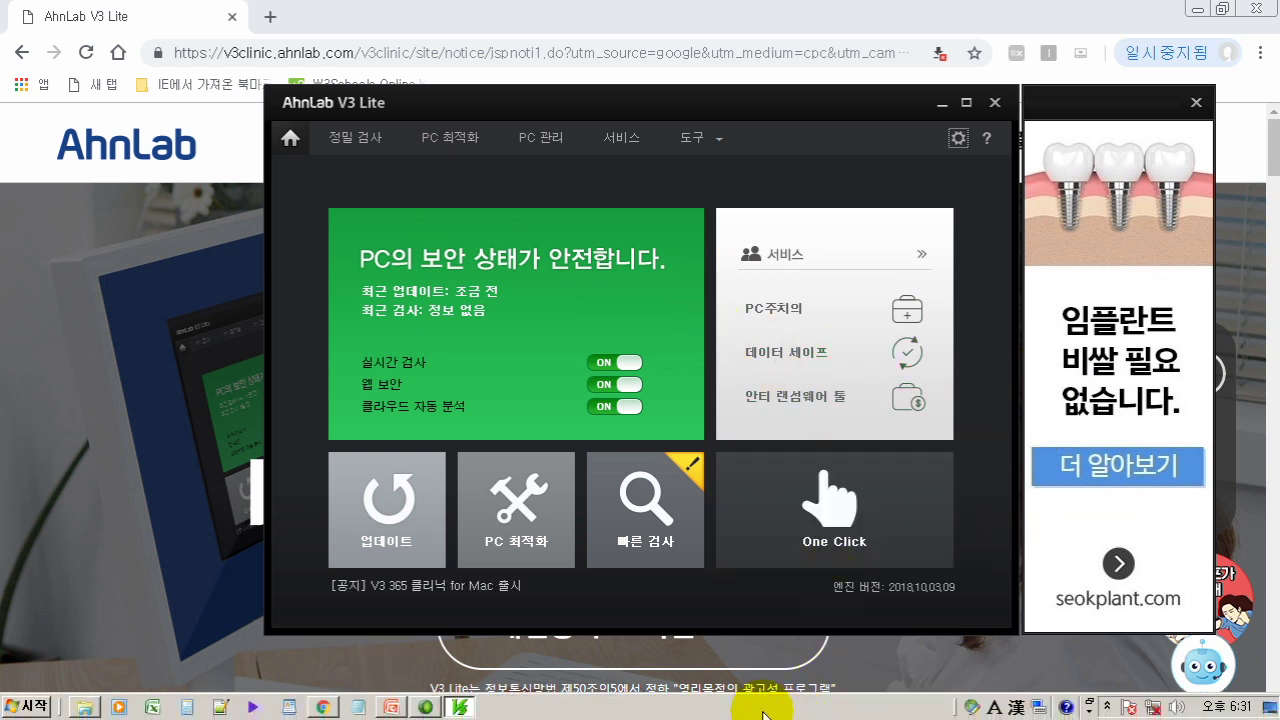
click(388, 708)
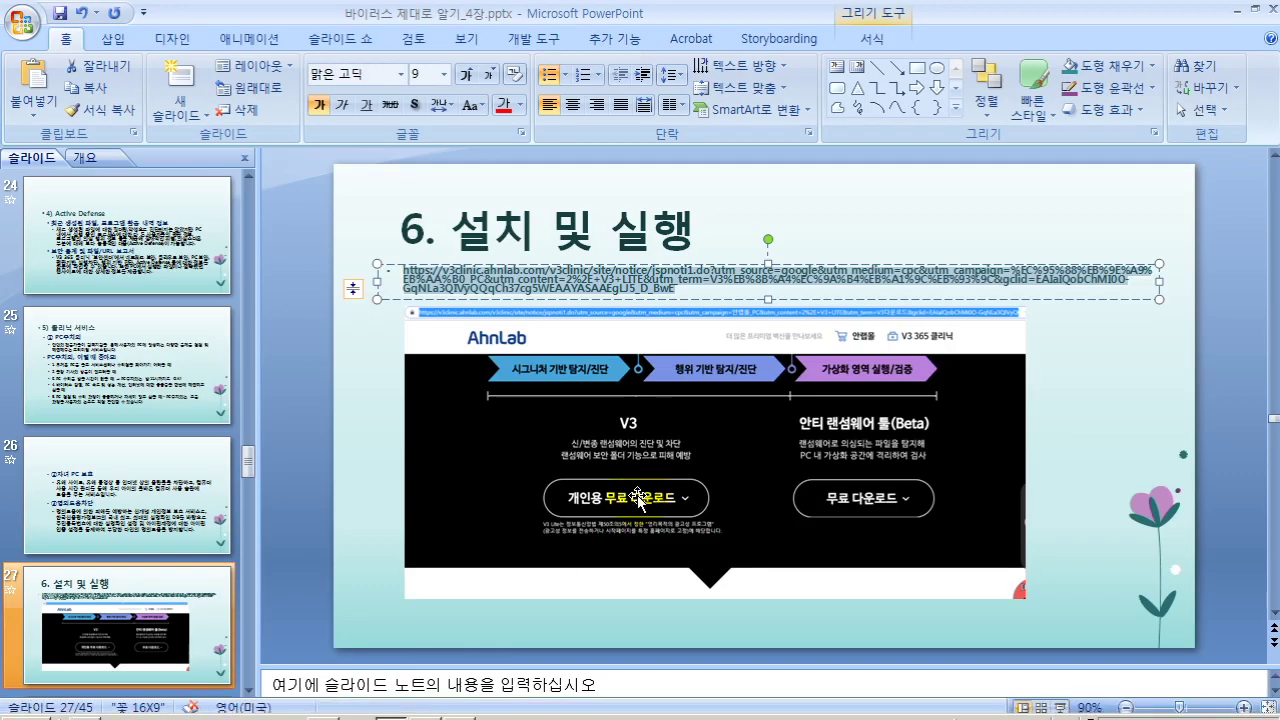
click(1062, 709)
Advance the slide show past the V3 Lite installation, PC optimization, free services and preferences slides to the animated purple-text slide
click(795, 513)
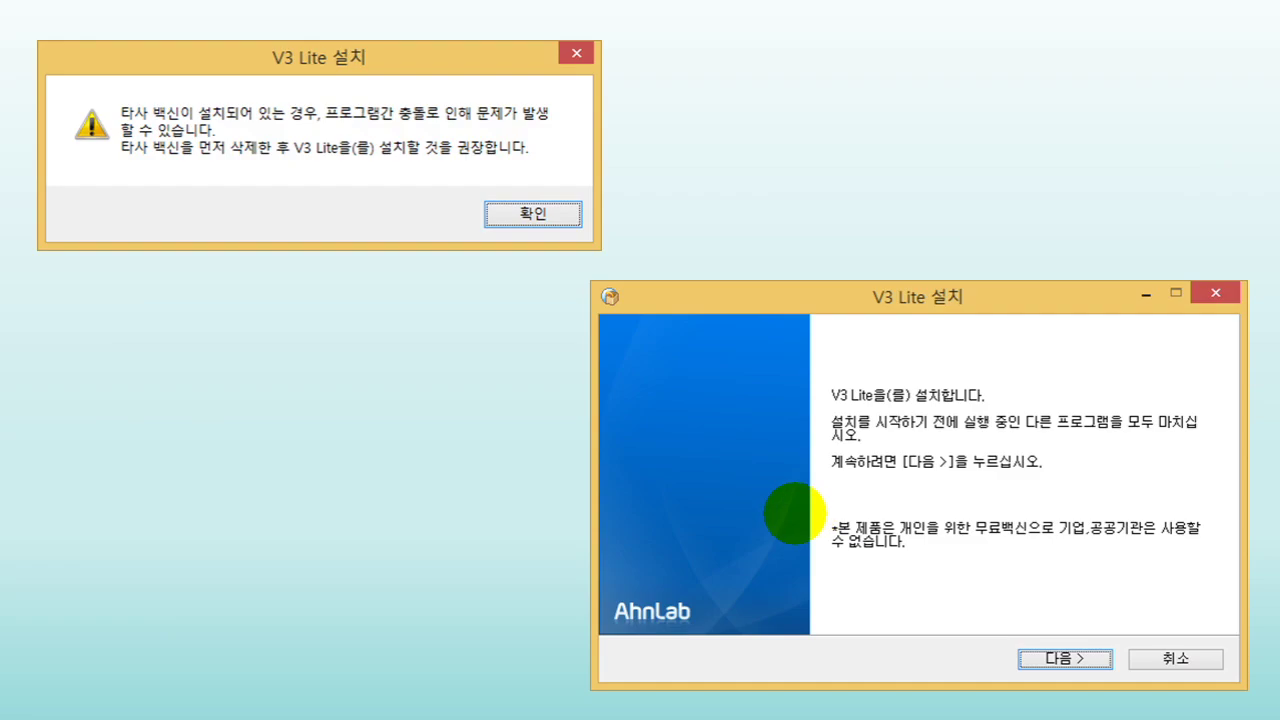
click(795, 513)
click(795, 513)
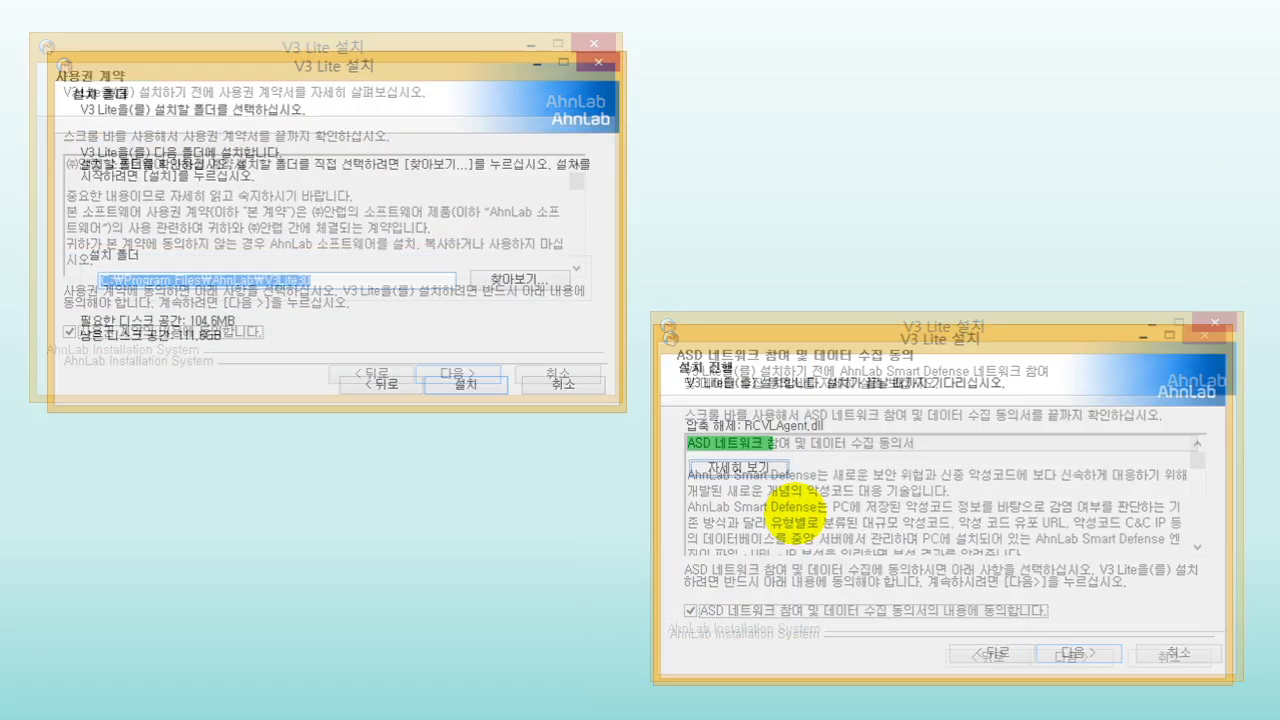
click(317, 483)
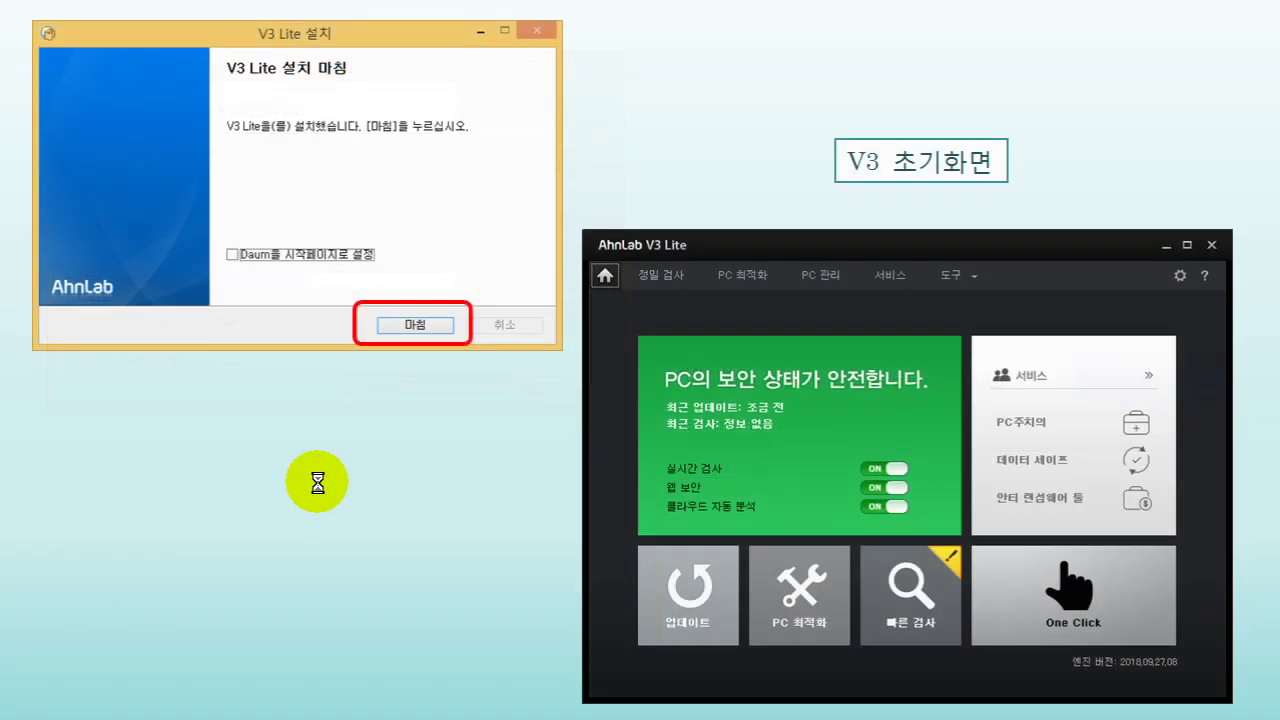
click(318, 483)
click(320, 483)
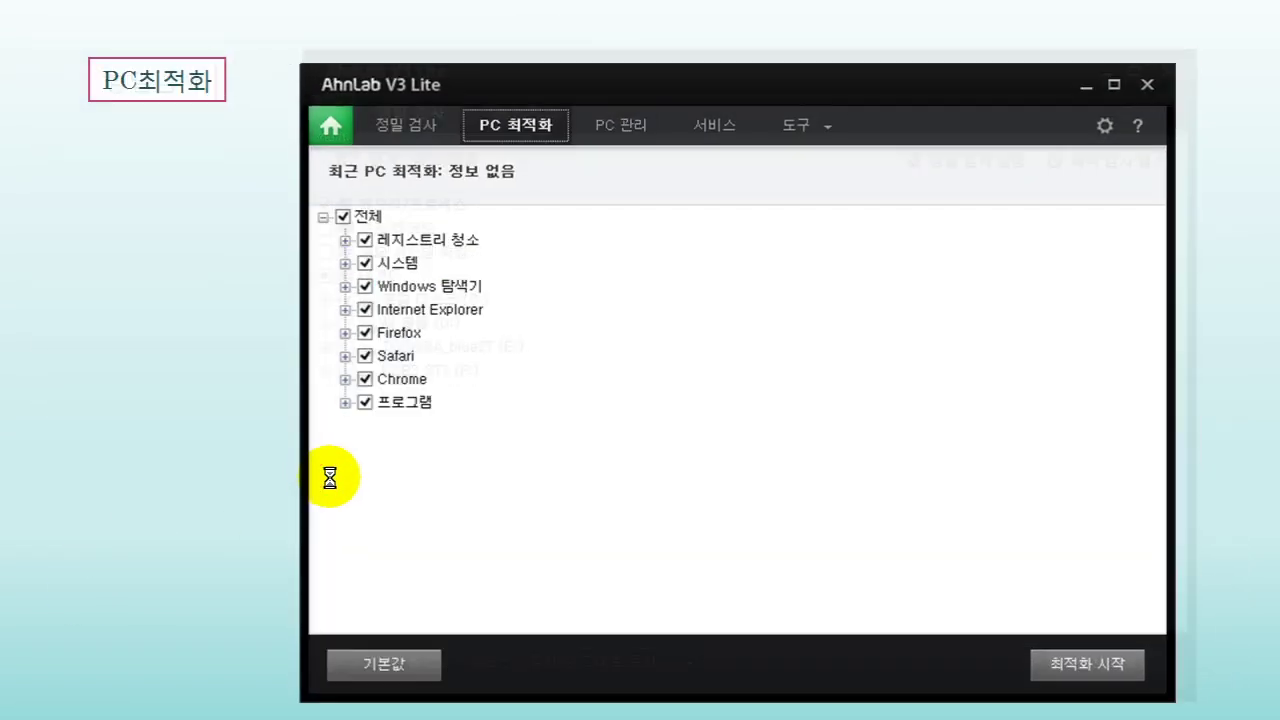
click(326, 476)
click(330, 478)
click(331, 472)
click(337, 467)
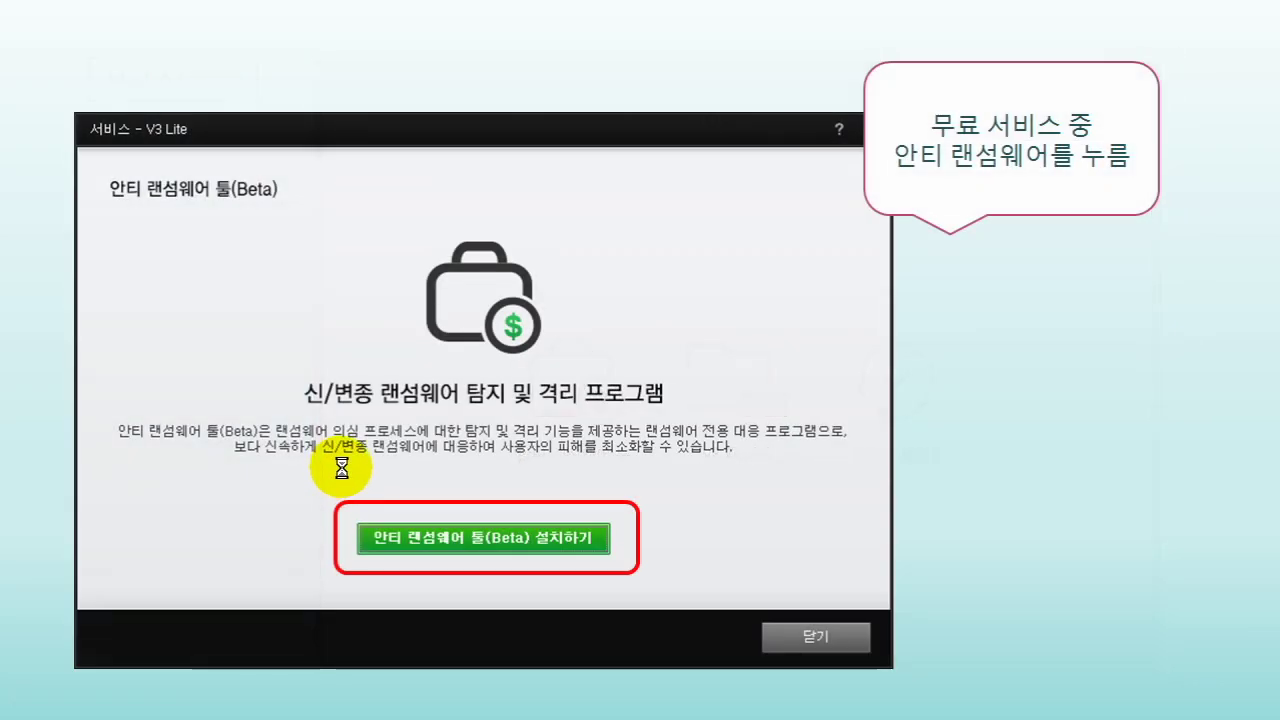
click(342, 467)
click(347, 463)
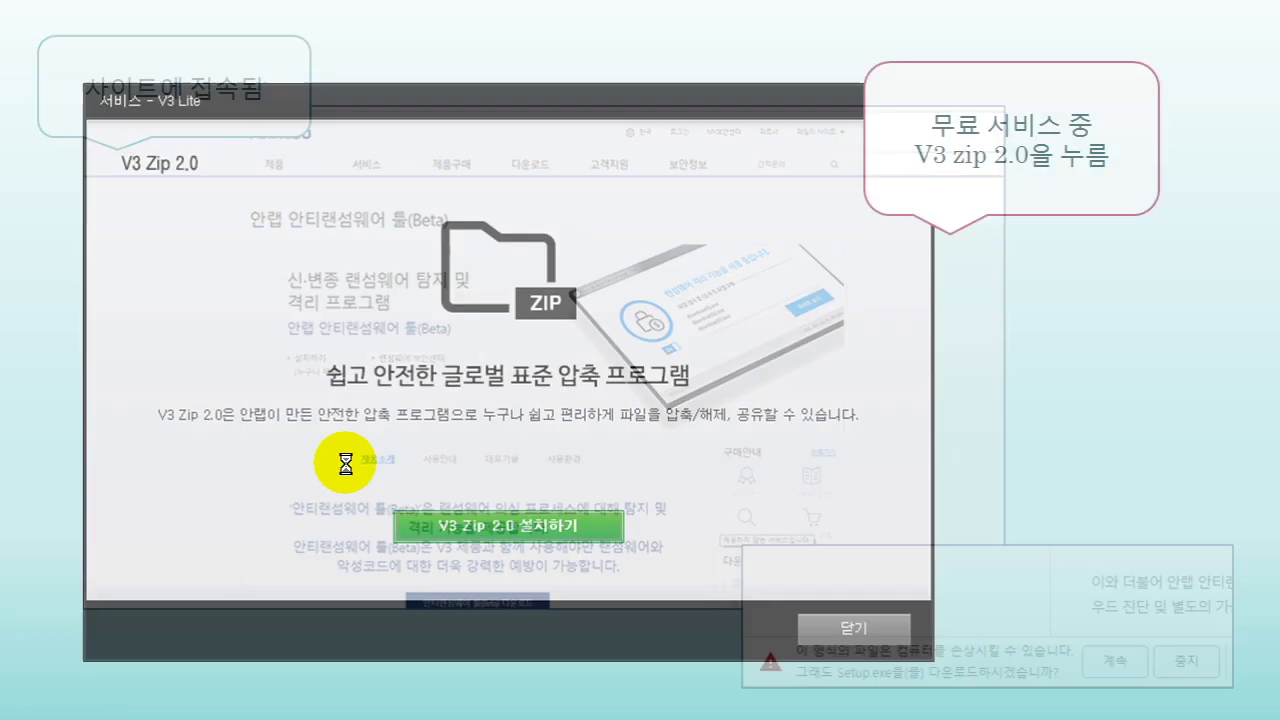
click(350, 460)
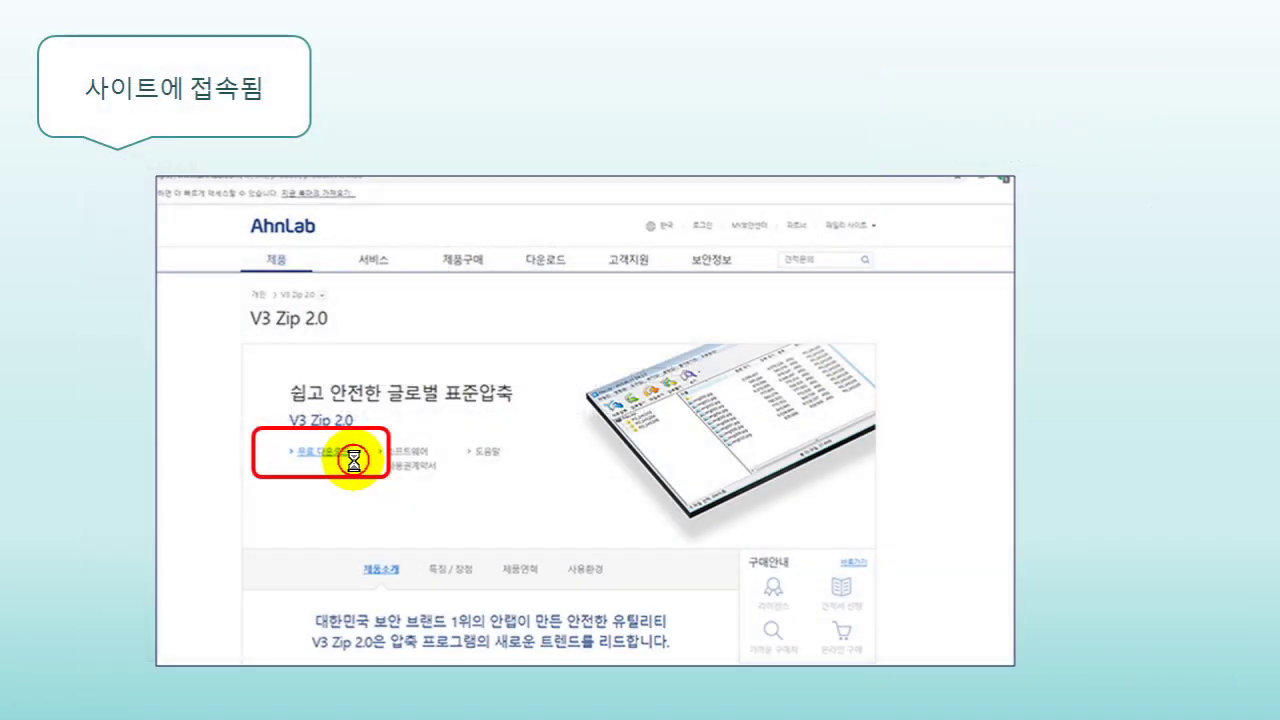
click(353, 460)
click(360, 459)
click(362, 459)
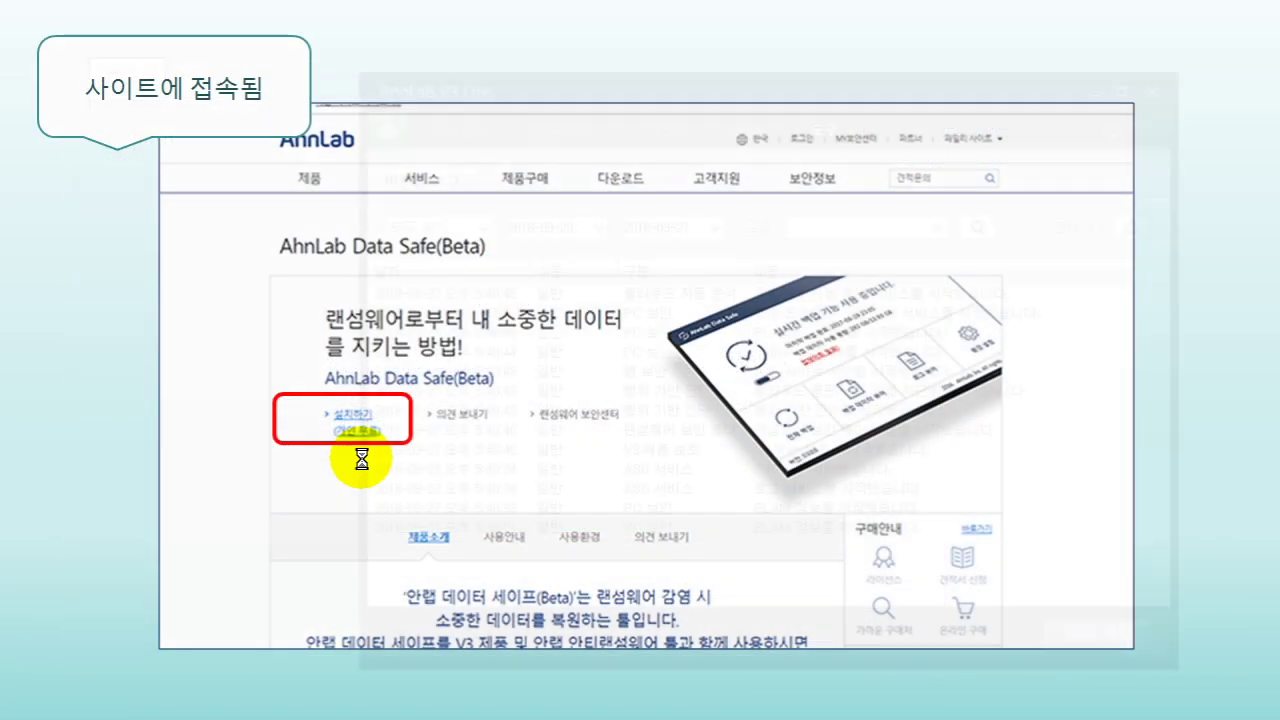
click(362, 459)
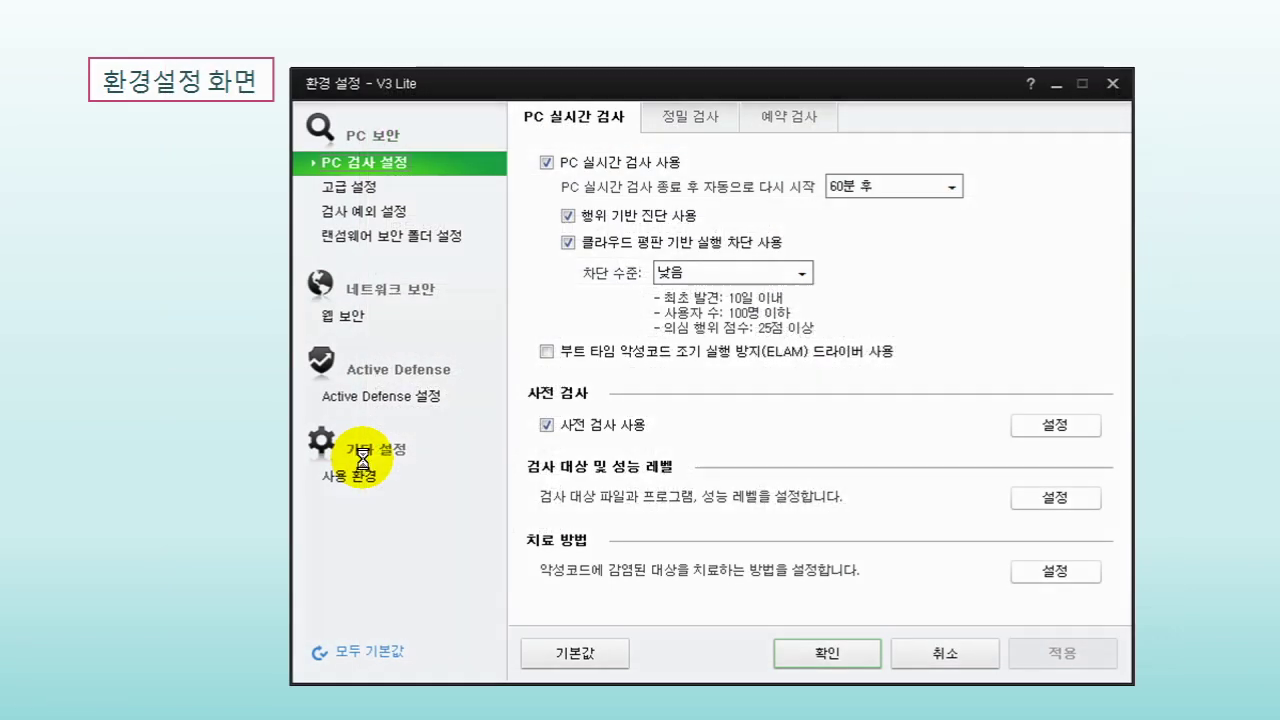
click(363, 457)
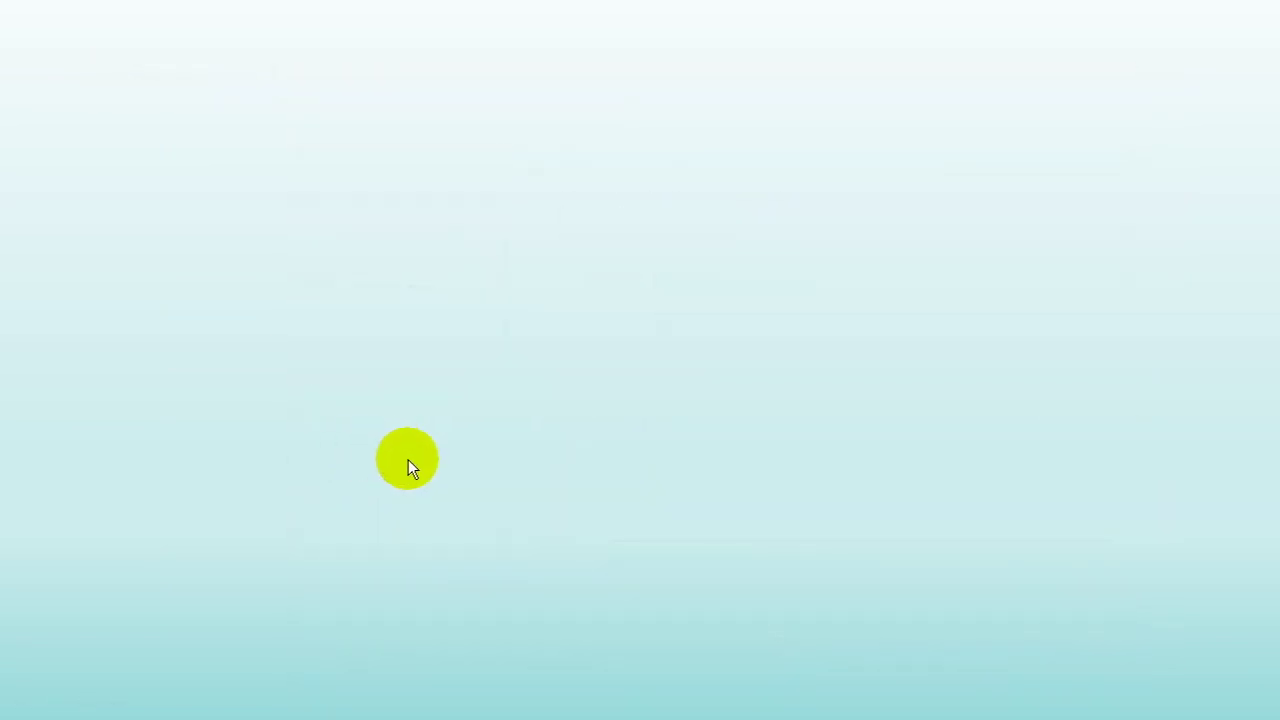
click(408, 466)
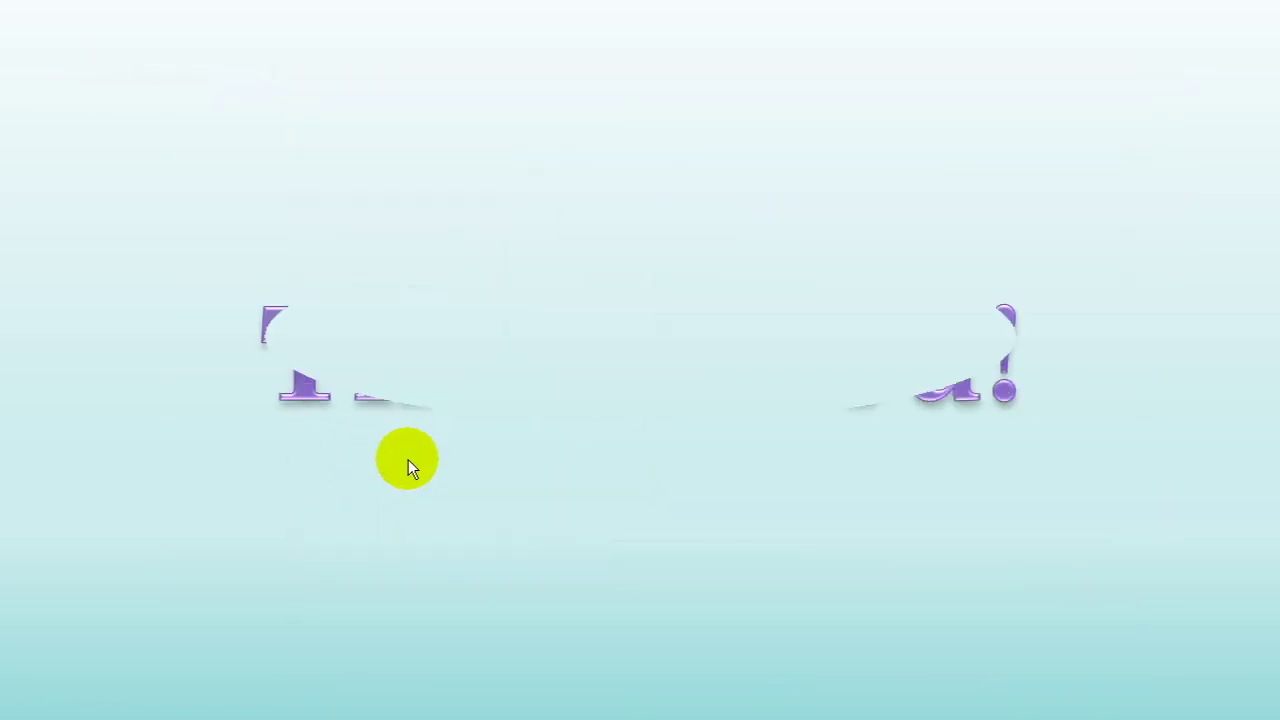